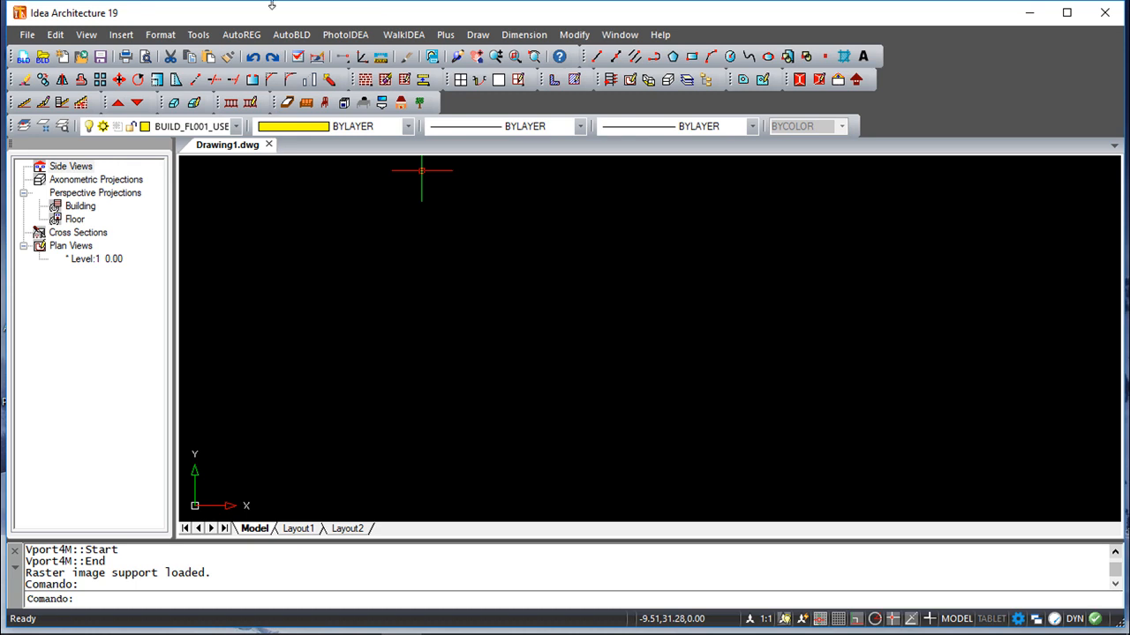
Step: Review the text heights and fonts in the building plot text parameters without changing them
{"action": "left_click", "coordinate": [243, 37]}
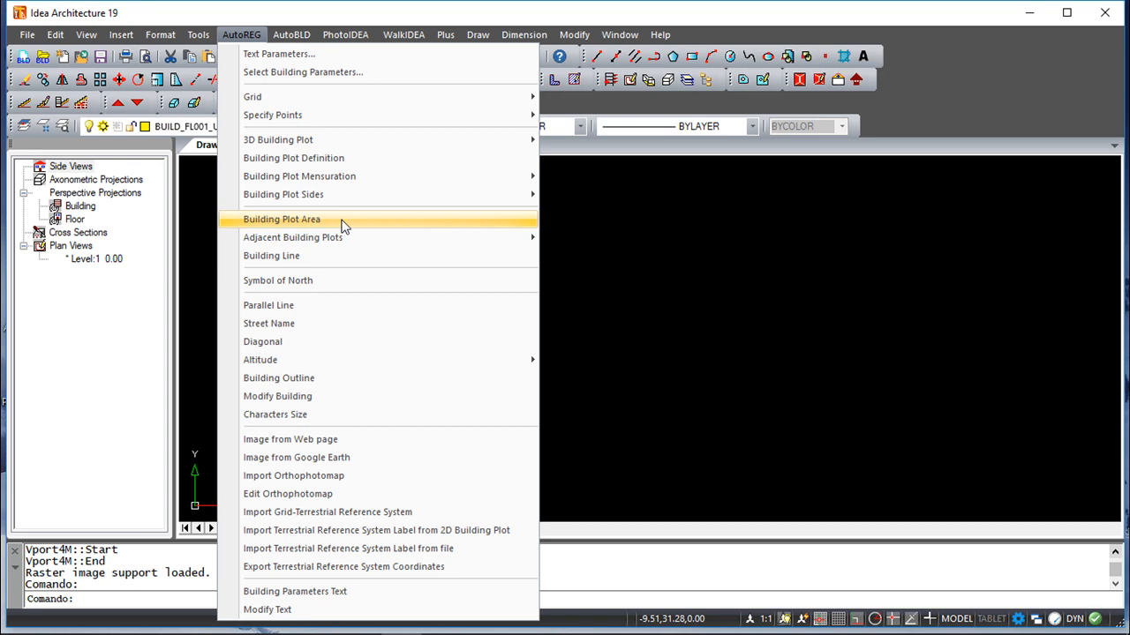
{"action": "left_click", "coordinate": [321, 51]}
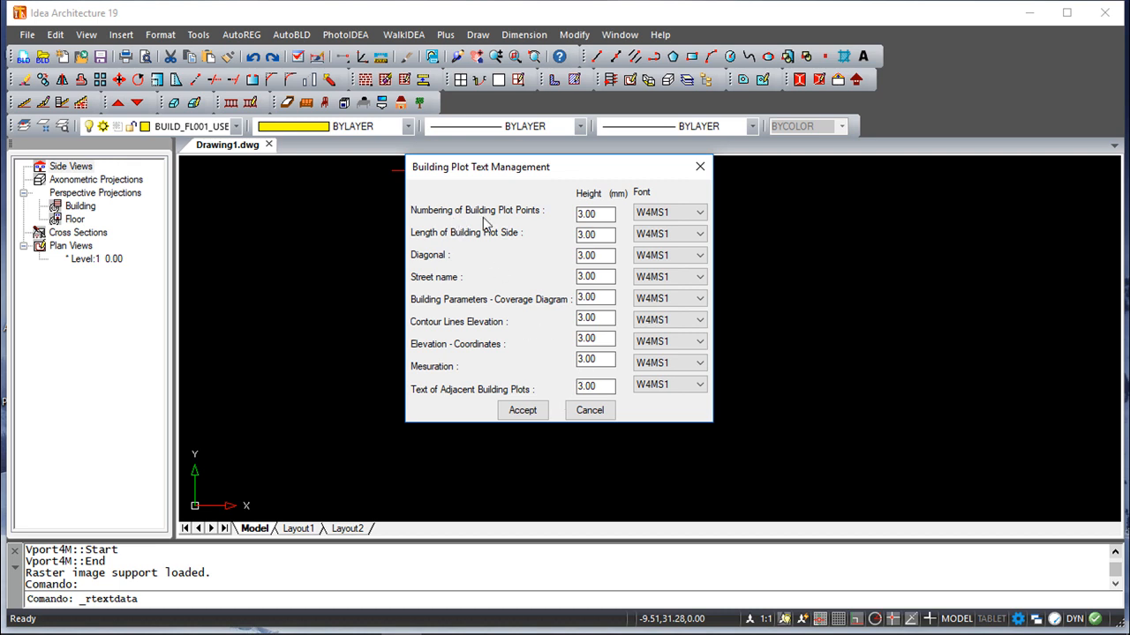
{"action": "left_click", "coordinate": [591, 412]}
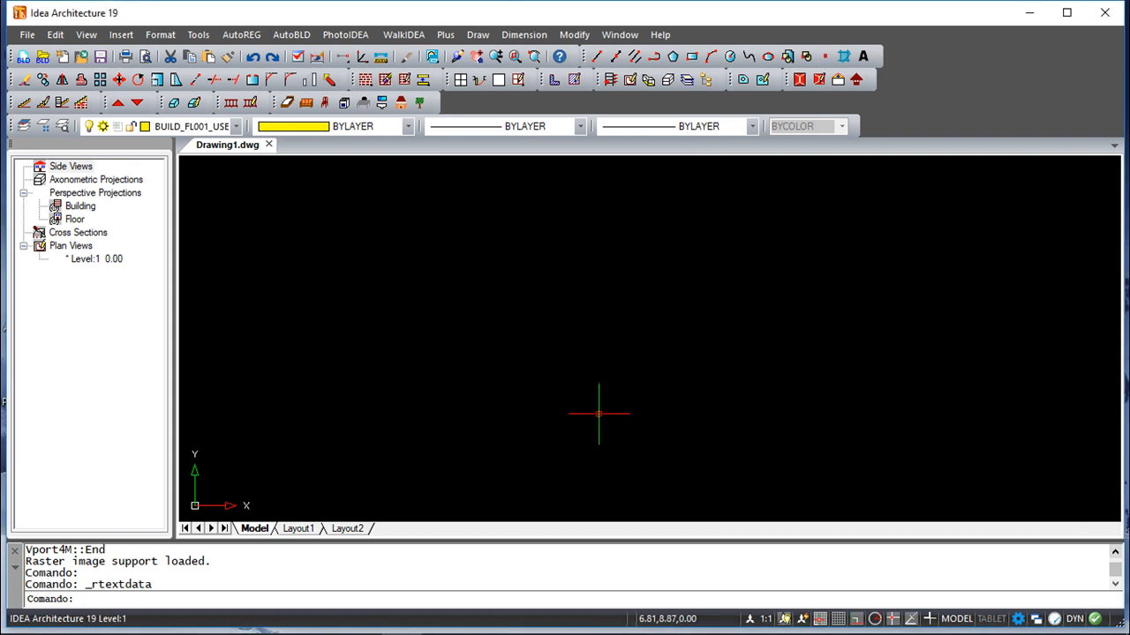
Step: Place four single points as corners of an irregular quadrilateral with sides of about 18.4, 18, 32.4 and 19 m
{"action": "left_click", "coordinate": [247, 37]}
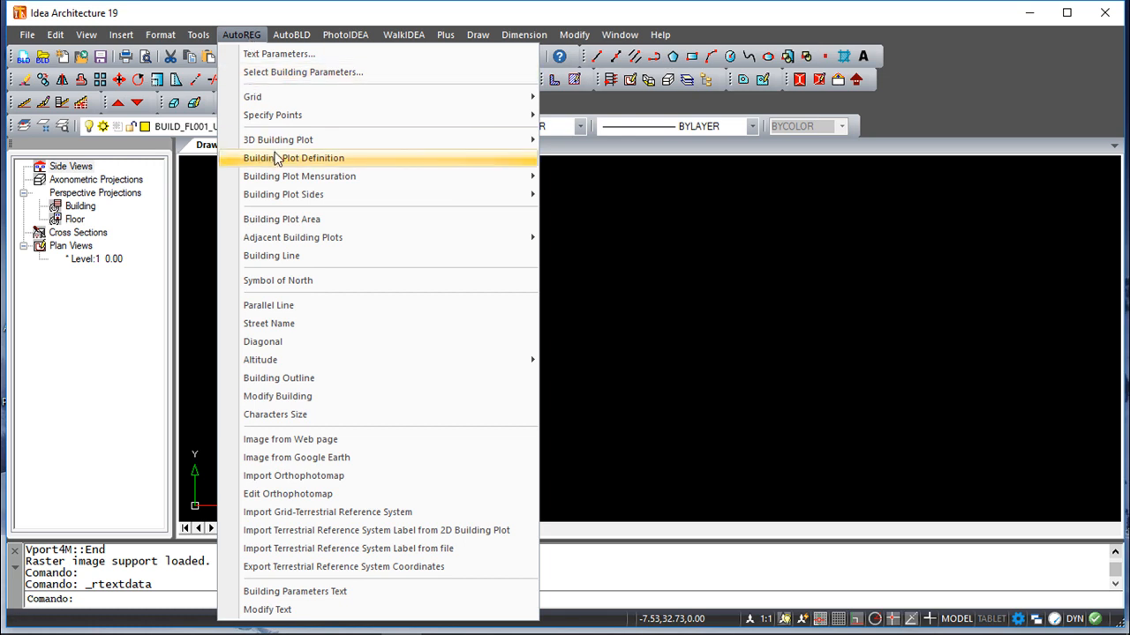
{"action": "mouse_move", "coordinate": [277, 117]}
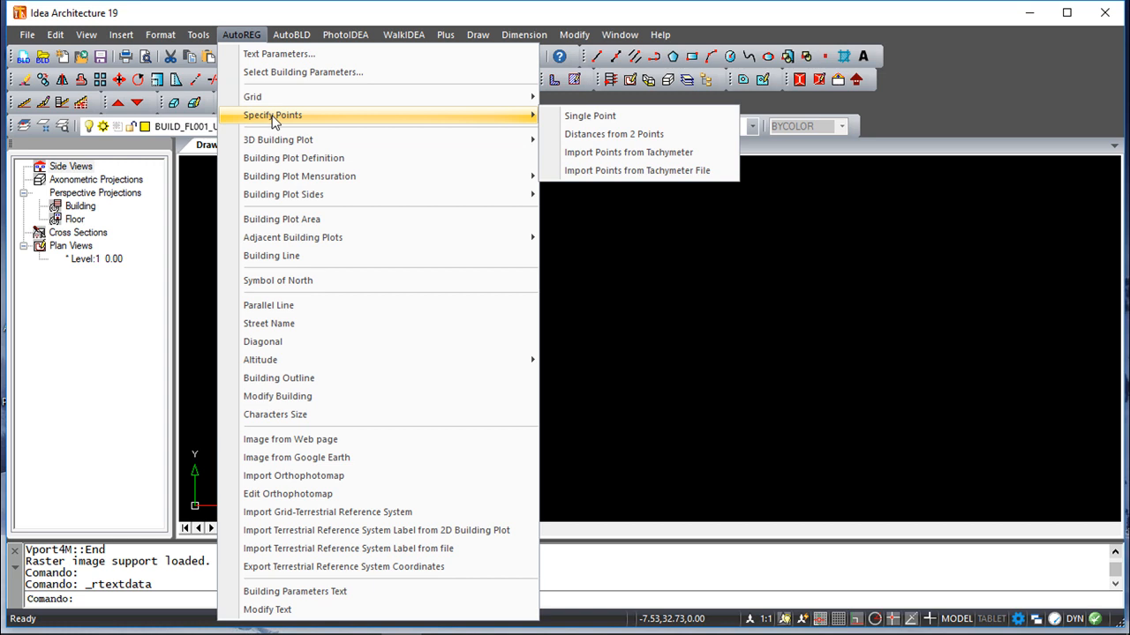
{"action": "left_click", "coordinate": [618, 116]}
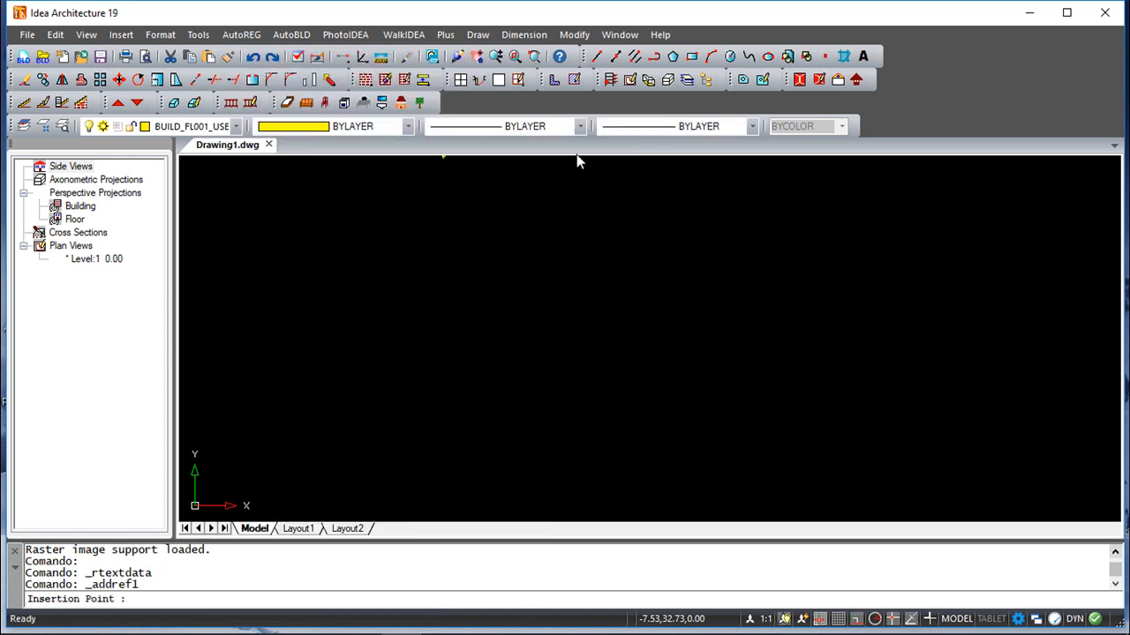
{"action": "left_click", "coordinate": [436, 232]}
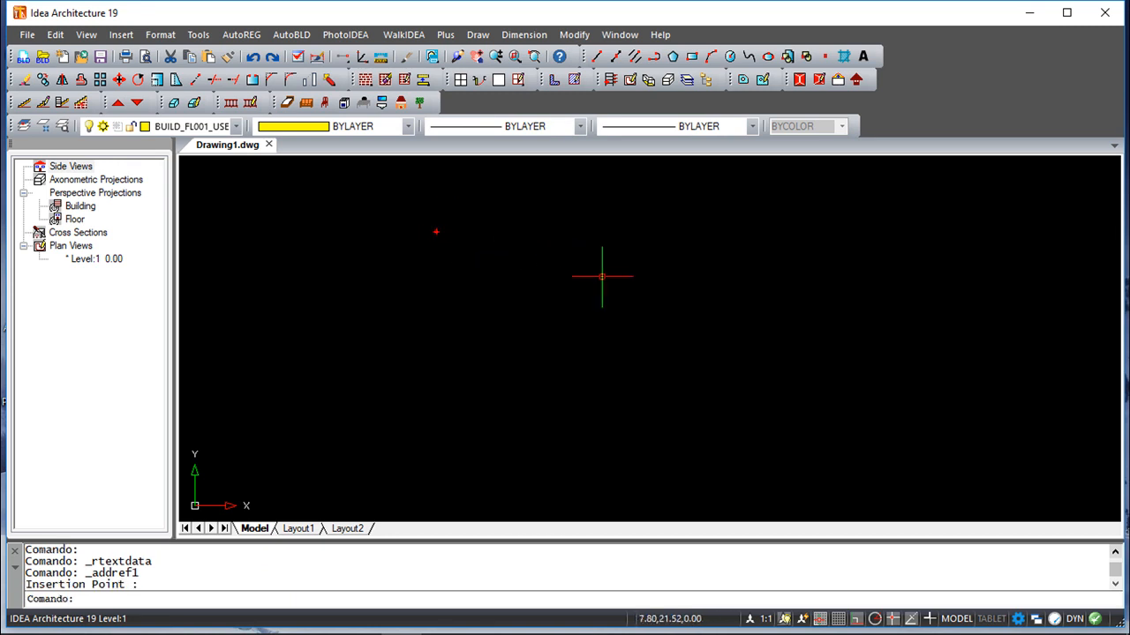
{"action": "left_click", "coordinate": [631, 274]}
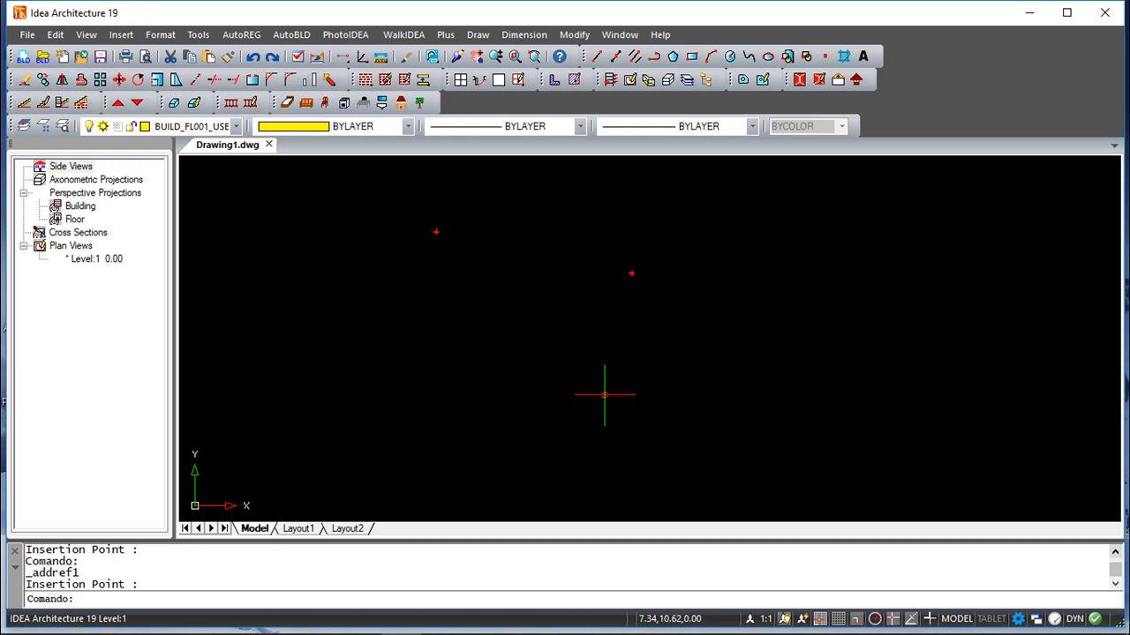
{"action": "left_click", "coordinate": [710, 453]}
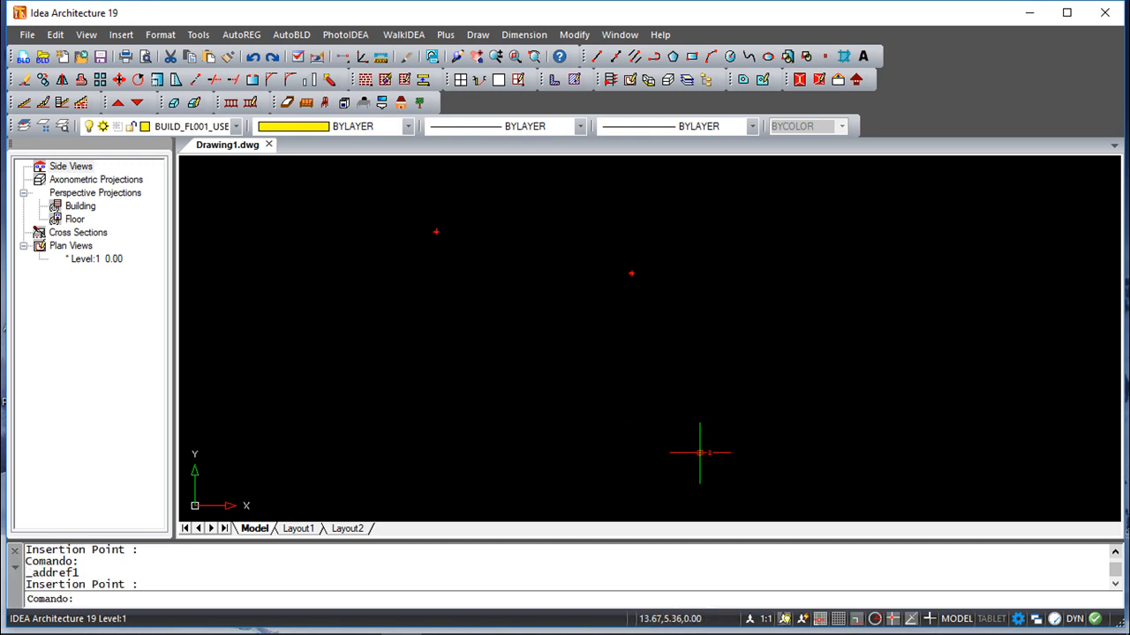
{"action": "key", "text": "Return"}
{"action": "left_click", "coordinate": [359, 423]}
{"action": "scroll", "coordinate": [473, 372], "scroll_direction": "down", "scroll_amount": 2}
{"action": "scroll", "coordinate": [473, 372], "scroll_direction": "up", "scroll_amount": 2}
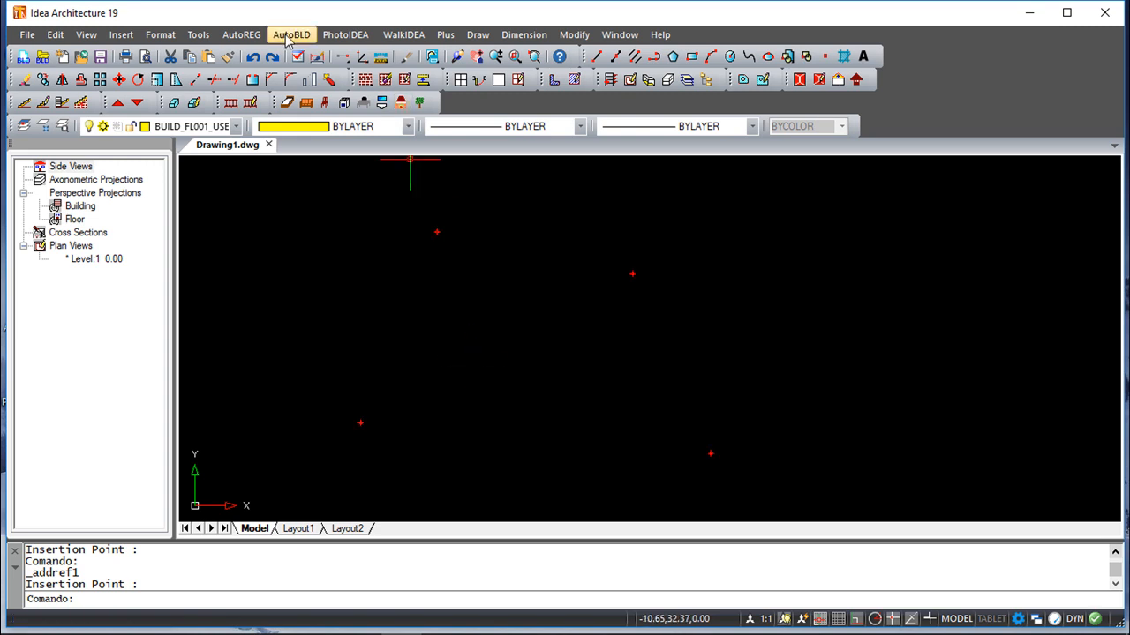
Step: Define a closed building plot through the four points, using the Points enumeration and with Ortho mode off
{"action": "left_click", "coordinate": [248, 37]}
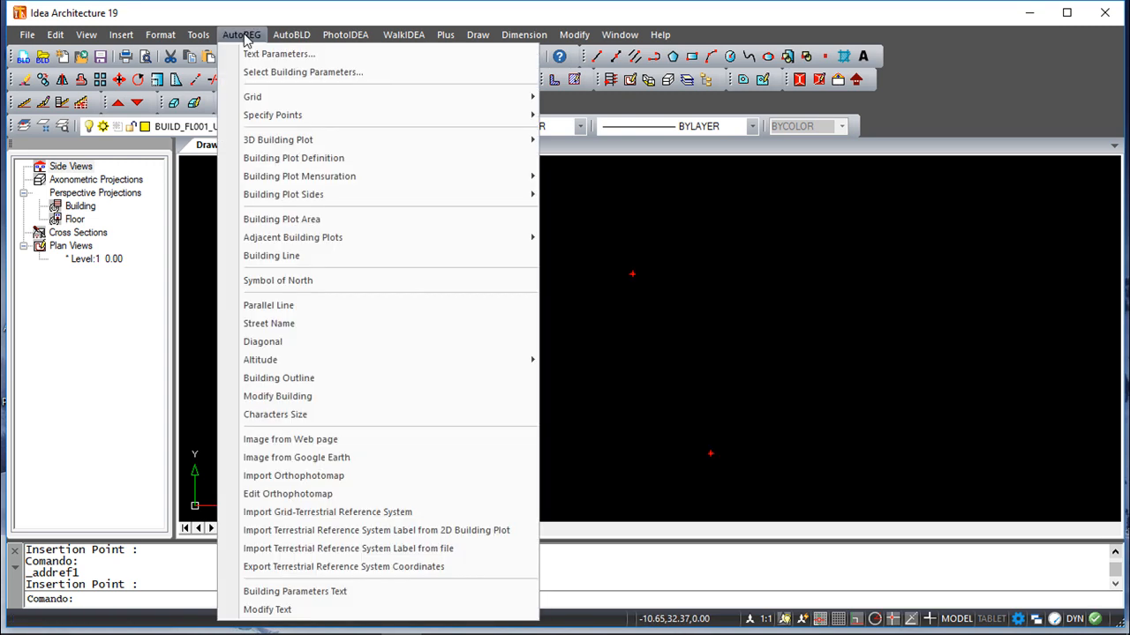
{"action": "left_click", "coordinate": [286, 160]}
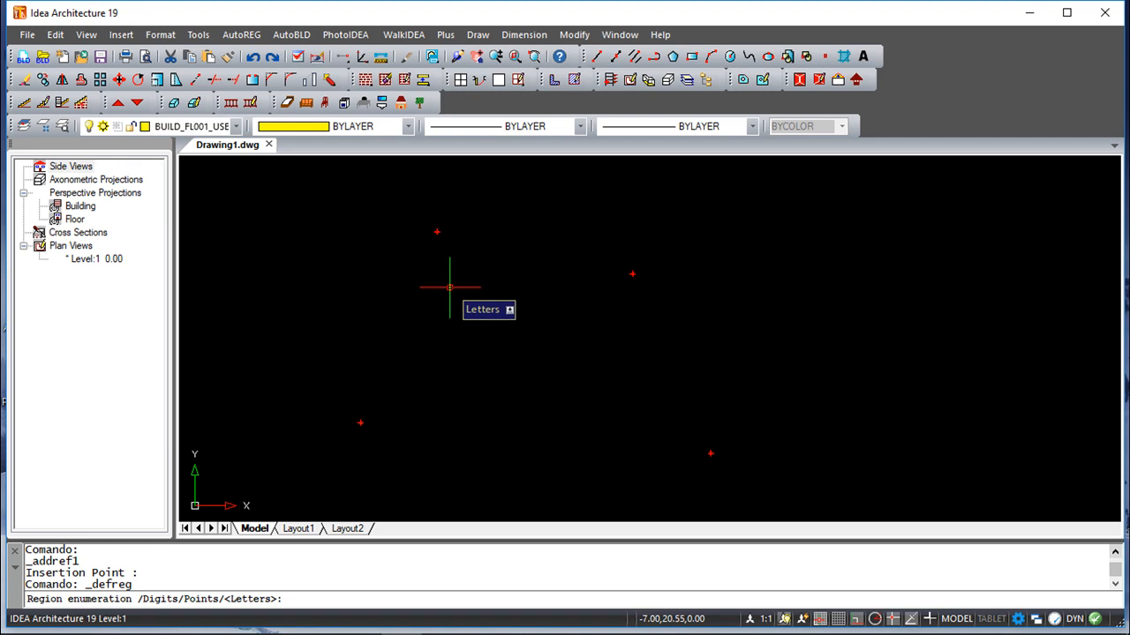
{"action": "type", "text": "p"}
{"action": "key", "text": "Return"}
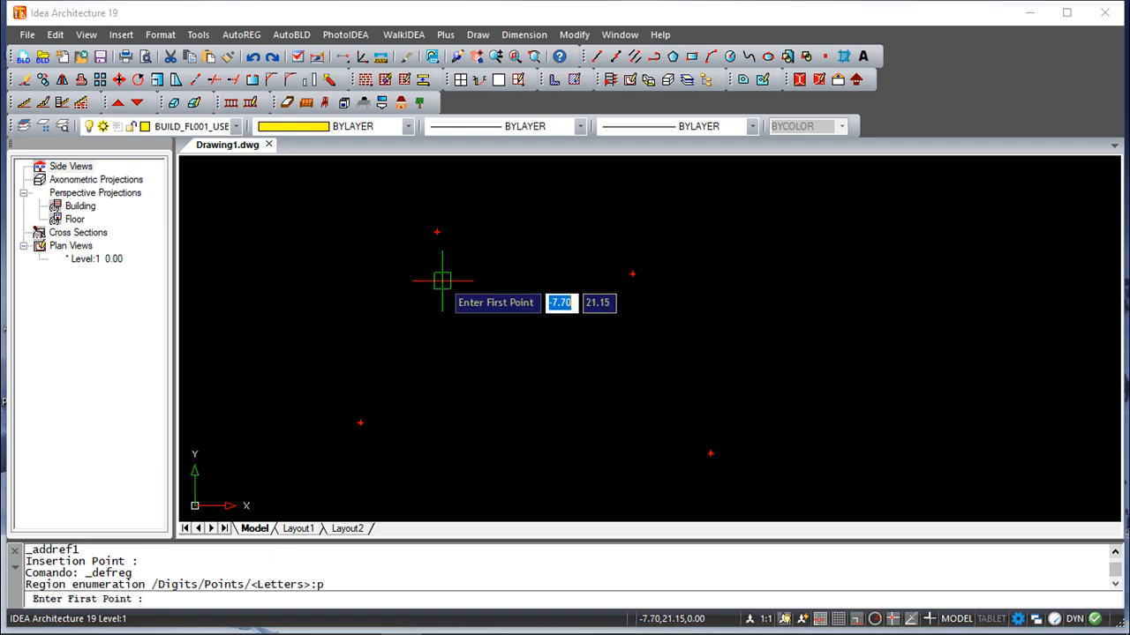
{"action": "left_click", "coordinate": [435, 231]}
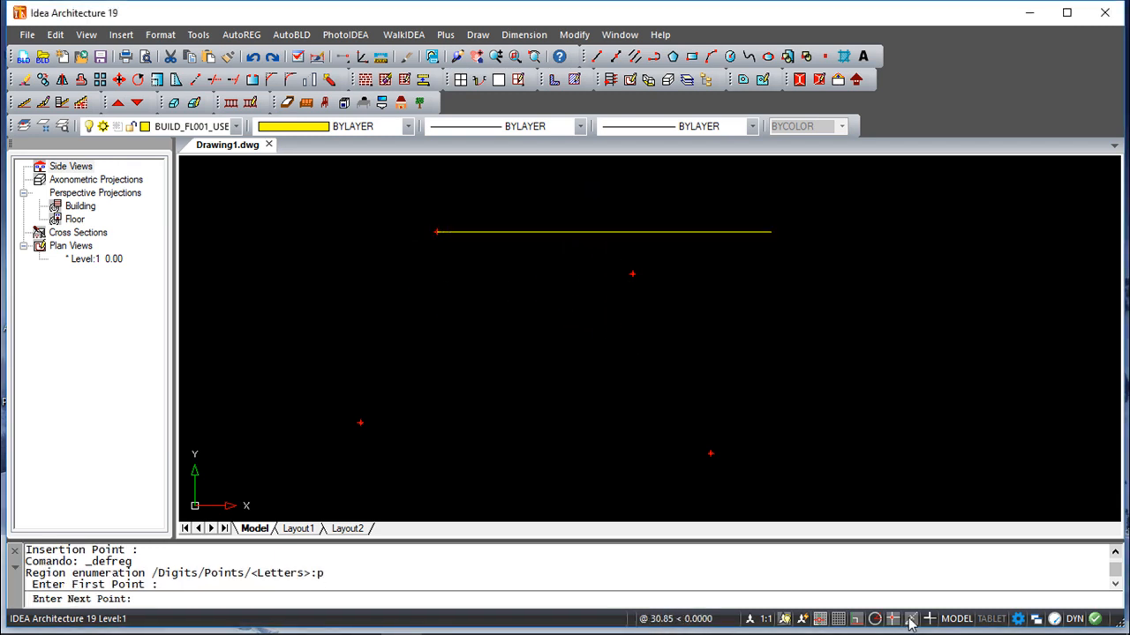
{"action": "left_click", "coordinate": [858, 620]}
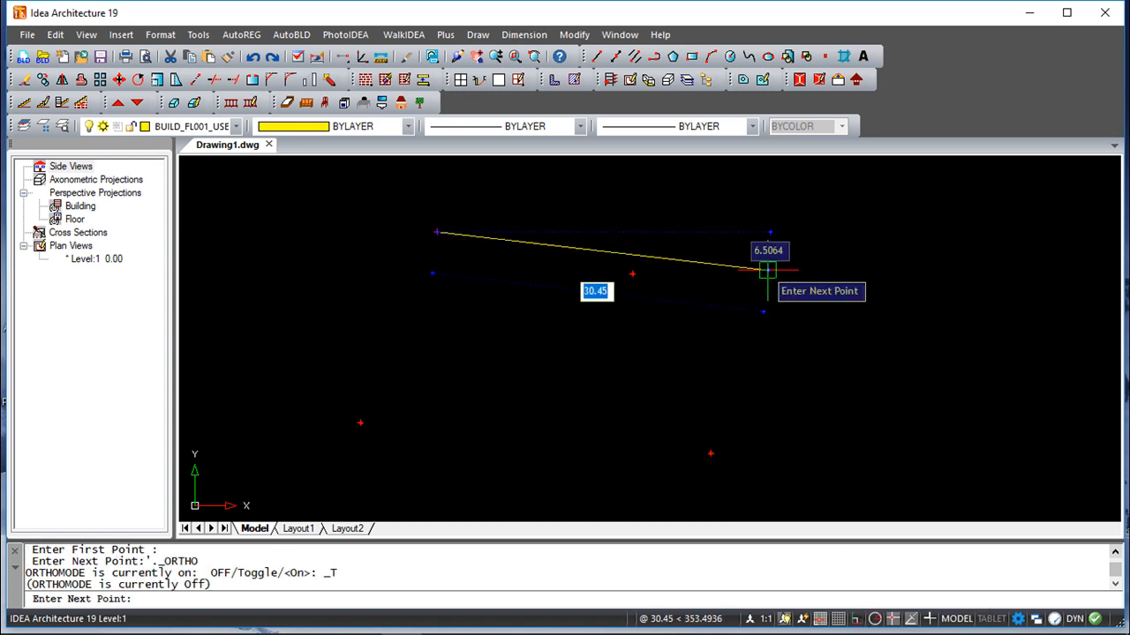
{"action": "left_click", "coordinate": [632, 274]}
{"action": "left_click", "coordinate": [710, 452]}
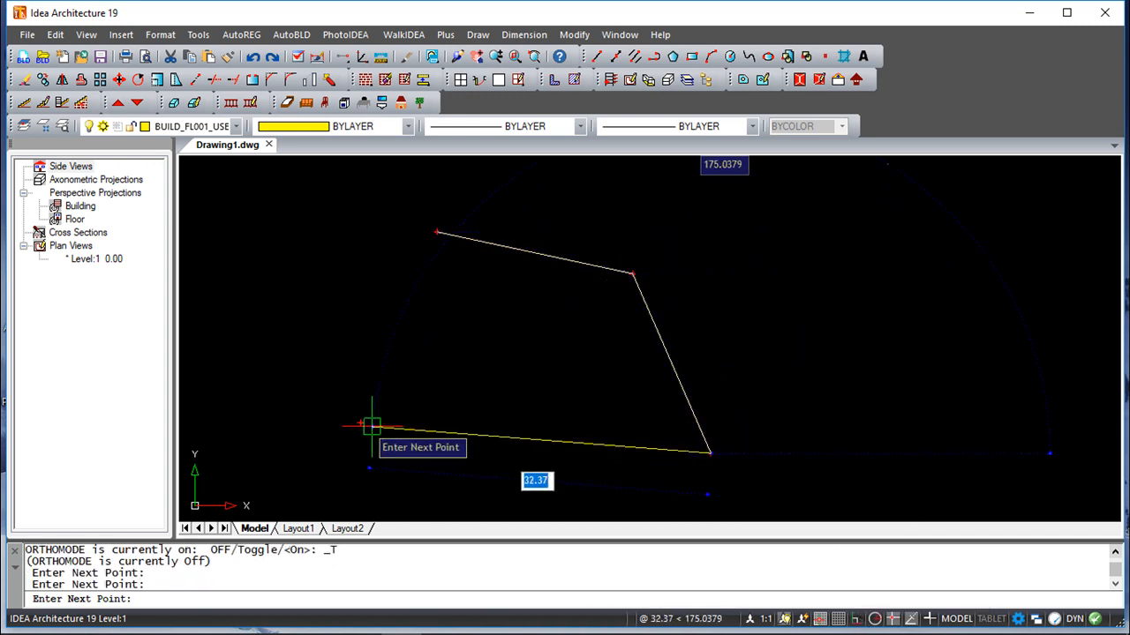
{"action": "left_click", "coordinate": [361, 423]}
{"action": "left_click", "coordinate": [436, 232]}
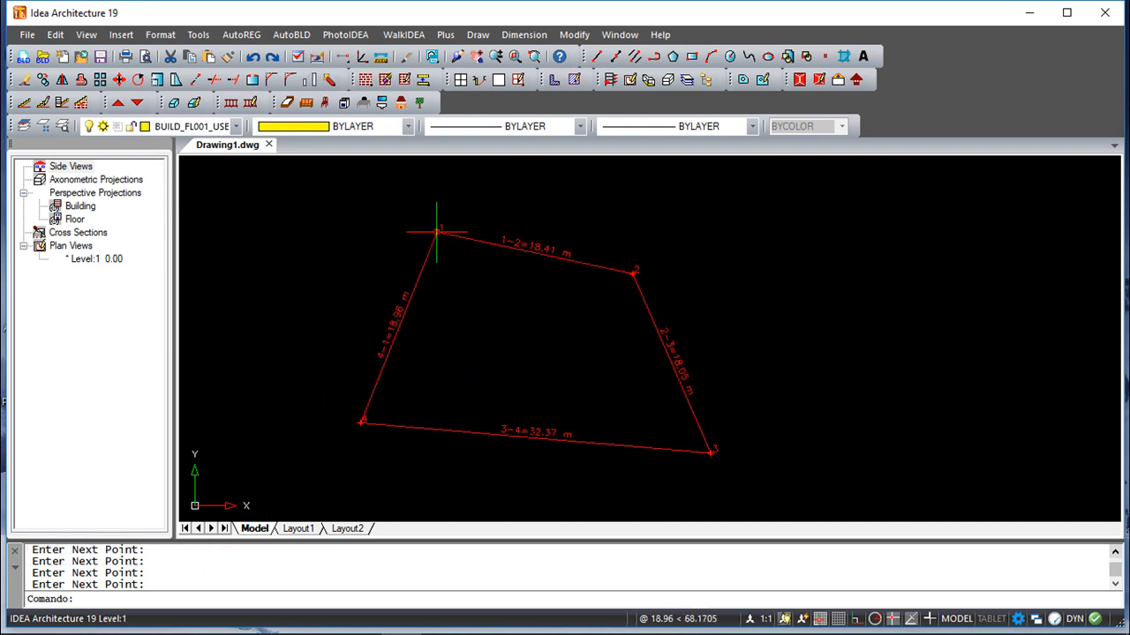
Step: Examine the plot's point numbers and side labels and compare them with the building plot text parameters
{"action": "scroll", "coordinate": [528, 301], "scroll_direction": "up", "scroll_amount": 2}
{"action": "middle_click_drag", "start_coordinate": [563, 319], "coordinate": [587, 292]}
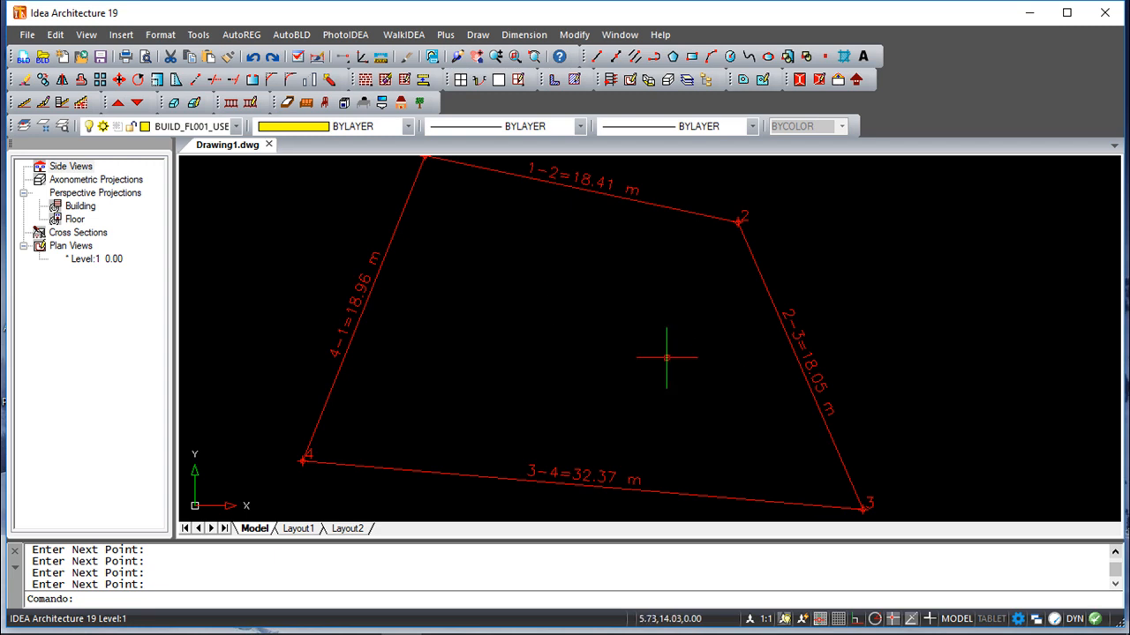
{"action": "scroll", "coordinate": [652, 330], "scroll_direction": "up", "scroll_amount": 1}
{"action": "scroll", "coordinate": [651, 333], "scroll_direction": "down", "scroll_amount": 1}
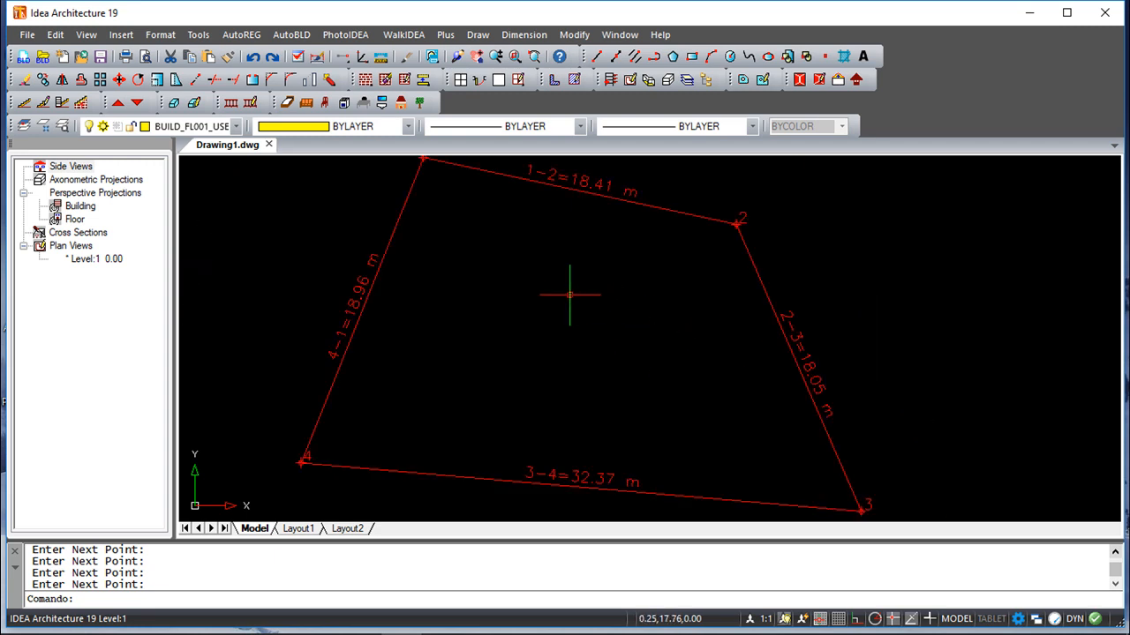
{"action": "left_click", "coordinate": [240, 35]}
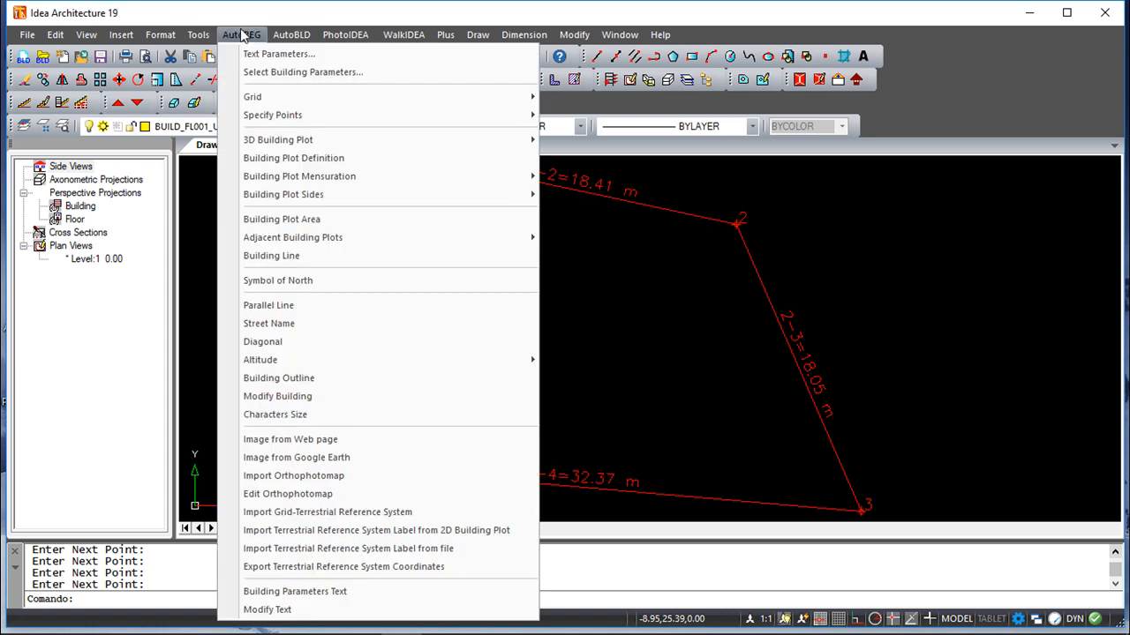
{"action": "left_click", "coordinate": [248, 57]}
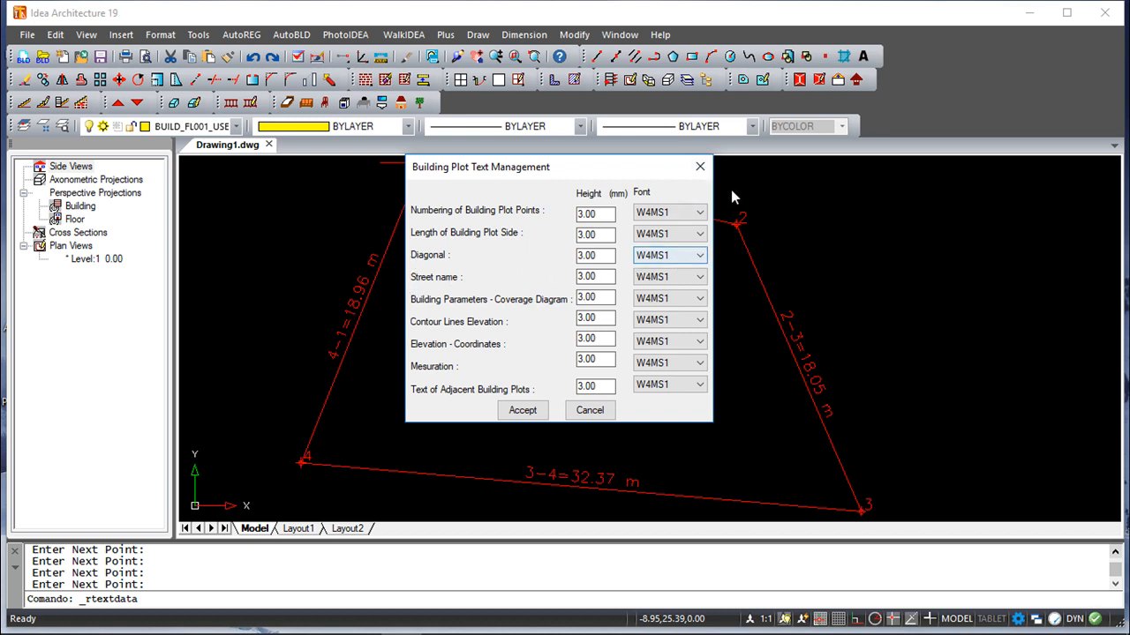
{"action": "left_click", "coordinate": [699, 168]}
Step: Draw a plot diagonal from point 1 to point 3
{"action": "left_click", "coordinate": [240, 36]}
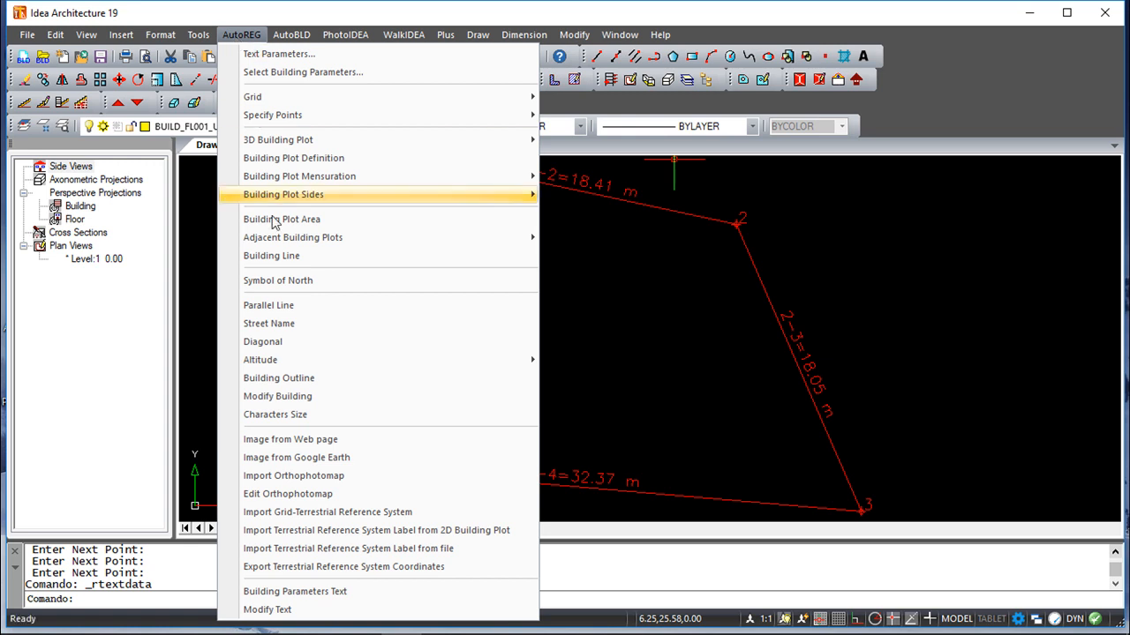
{"action": "left_click", "coordinate": [279, 345]}
{"action": "scroll", "coordinate": [485, 332], "scroll_direction": "up", "scroll_amount": 2}
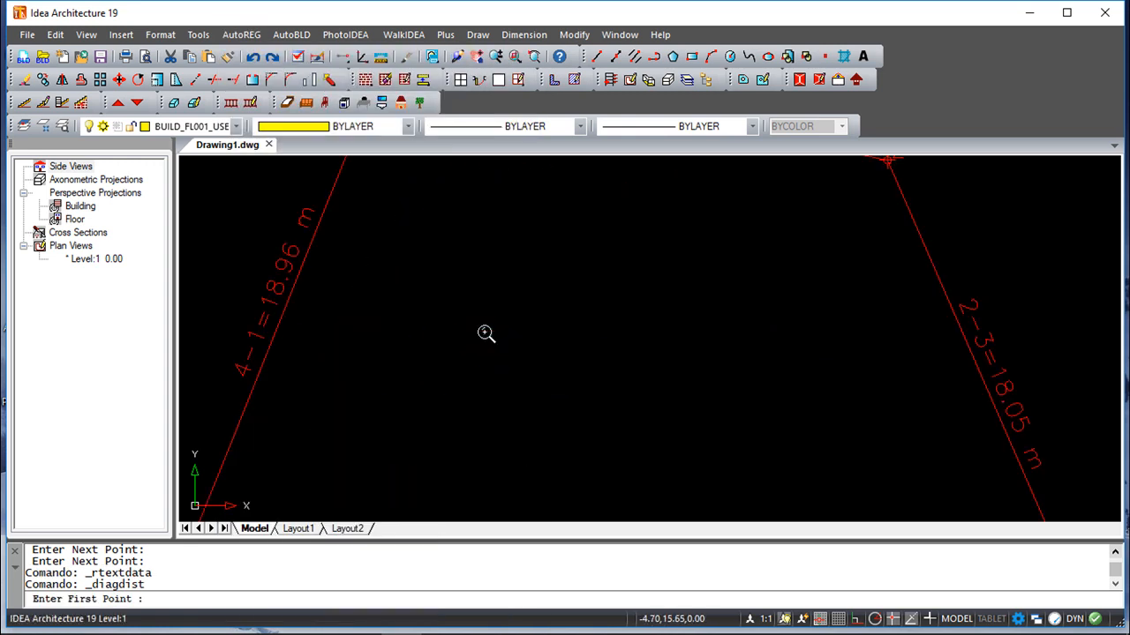
{"action": "scroll", "coordinate": [464, 308], "scroll_direction": "down", "scroll_amount": 4}
{"action": "left_click", "coordinate": [435, 211]}
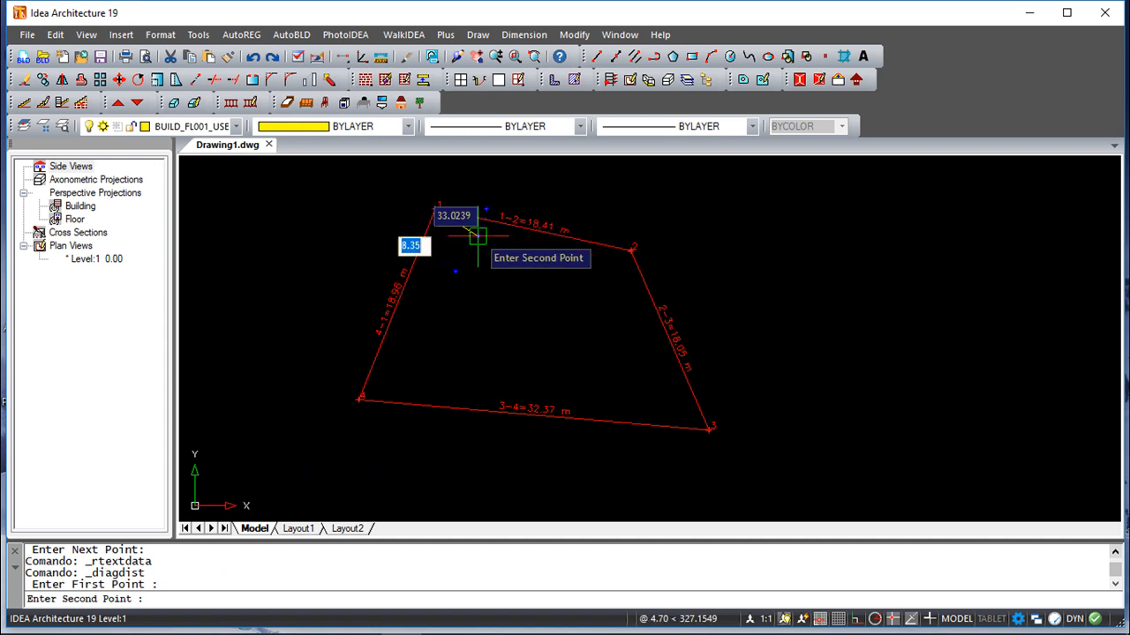
{"action": "left_click", "coordinate": [711, 429]}
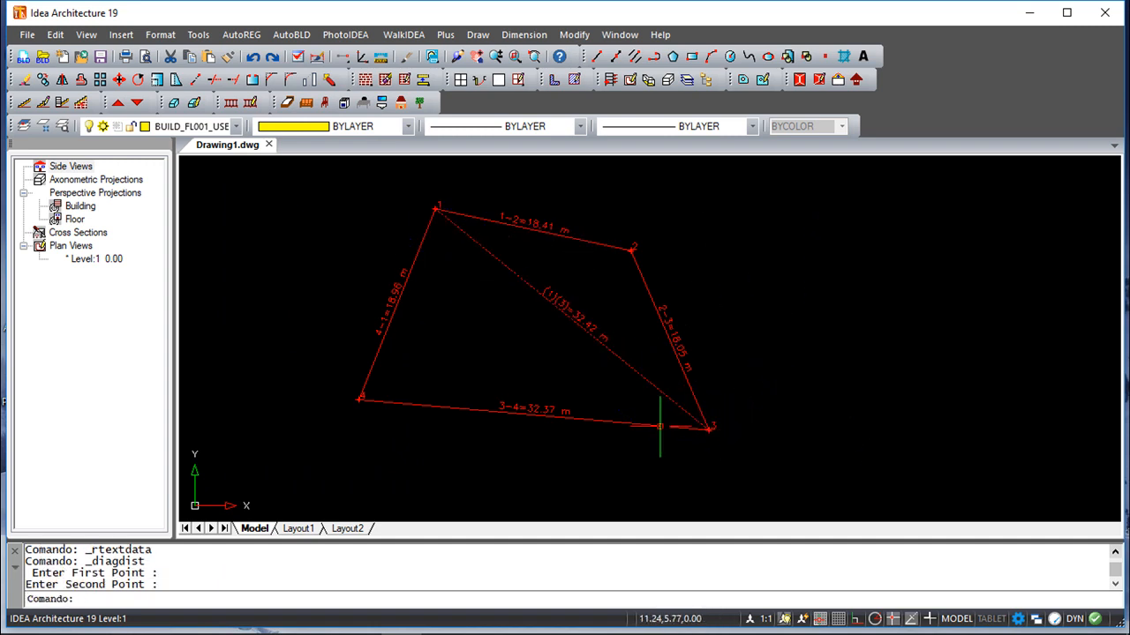
Step: Set the diagonal text to a height of 6 mm and the 4MSY font in the building plot text parameters
{"action": "scroll", "coordinate": [580, 375], "scroll_direction": "up", "scroll_amount": 3}
{"action": "middle_click_drag", "start_coordinate": [573, 340], "coordinate": [573, 426]}
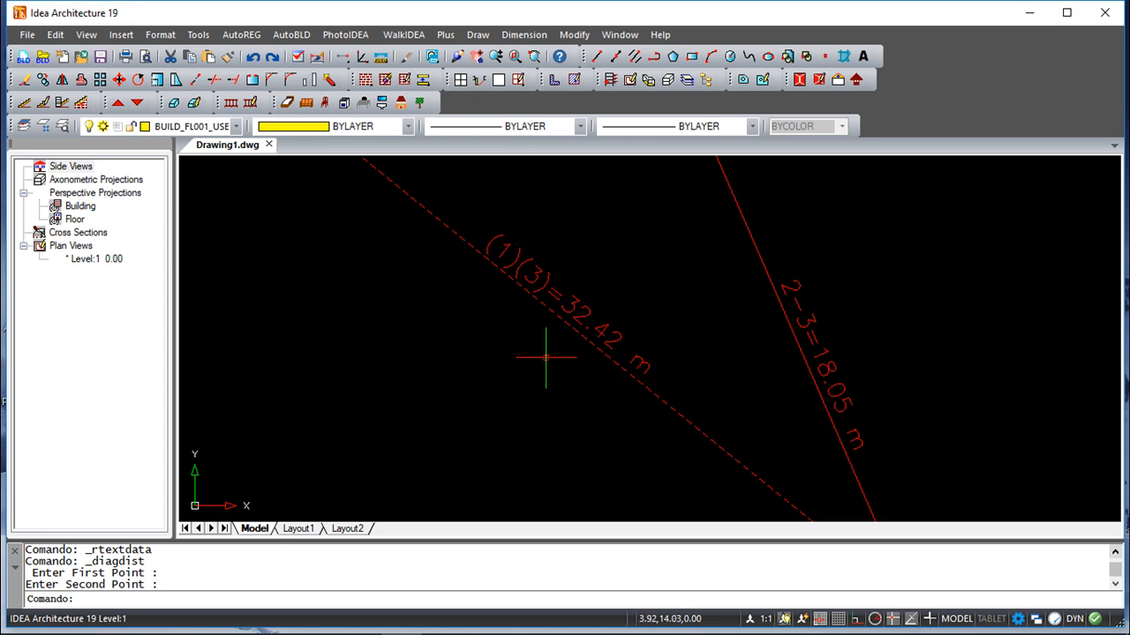
{"action": "scroll", "coordinate": [547, 360], "scroll_direction": "down", "scroll_amount": 3}
{"action": "left_click", "coordinate": [262, 33]}
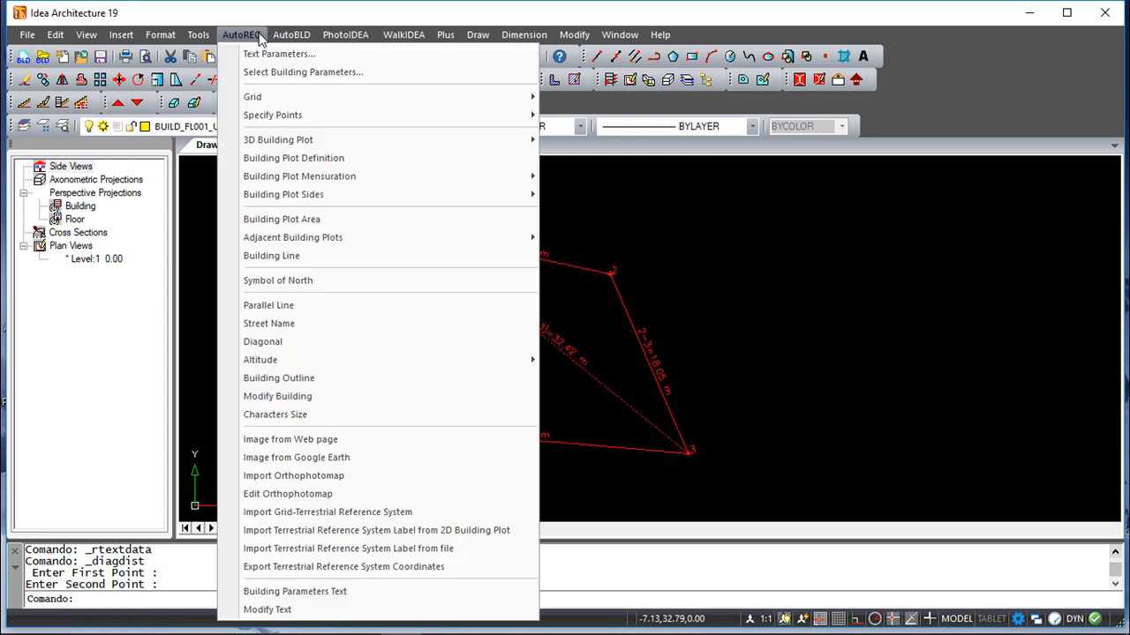
{"action": "left_click", "coordinate": [258, 54]}
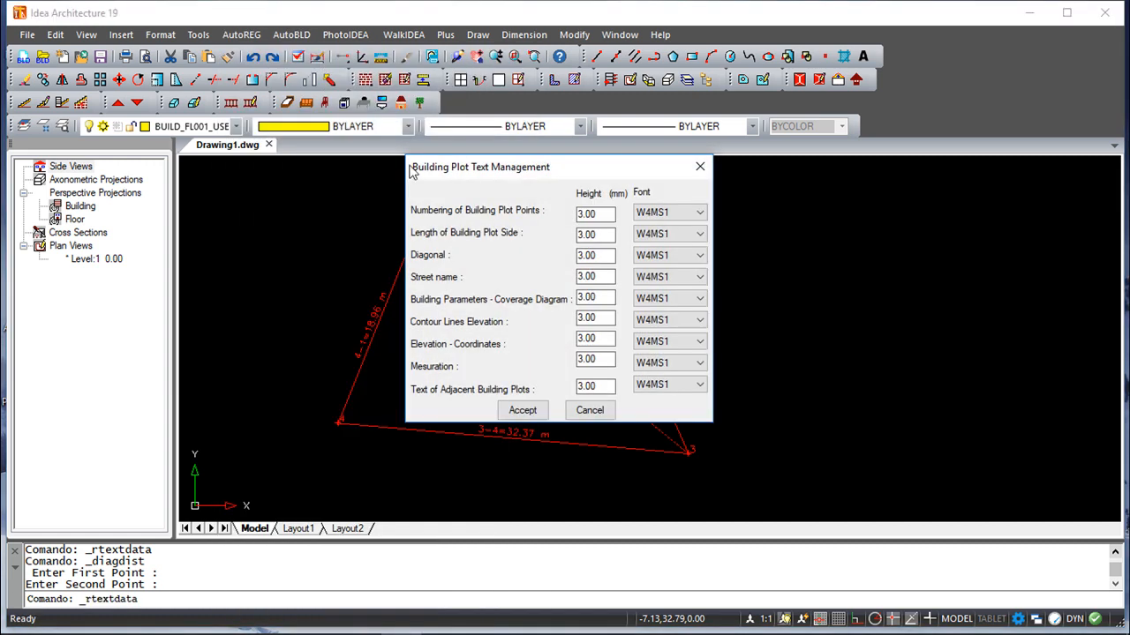
{"action": "left_click_drag", "start_coordinate": [595, 255], "coordinate": [573, 261]}
{"action": "type", "text": "6"}
{"action": "left_click", "coordinate": [700, 255]}
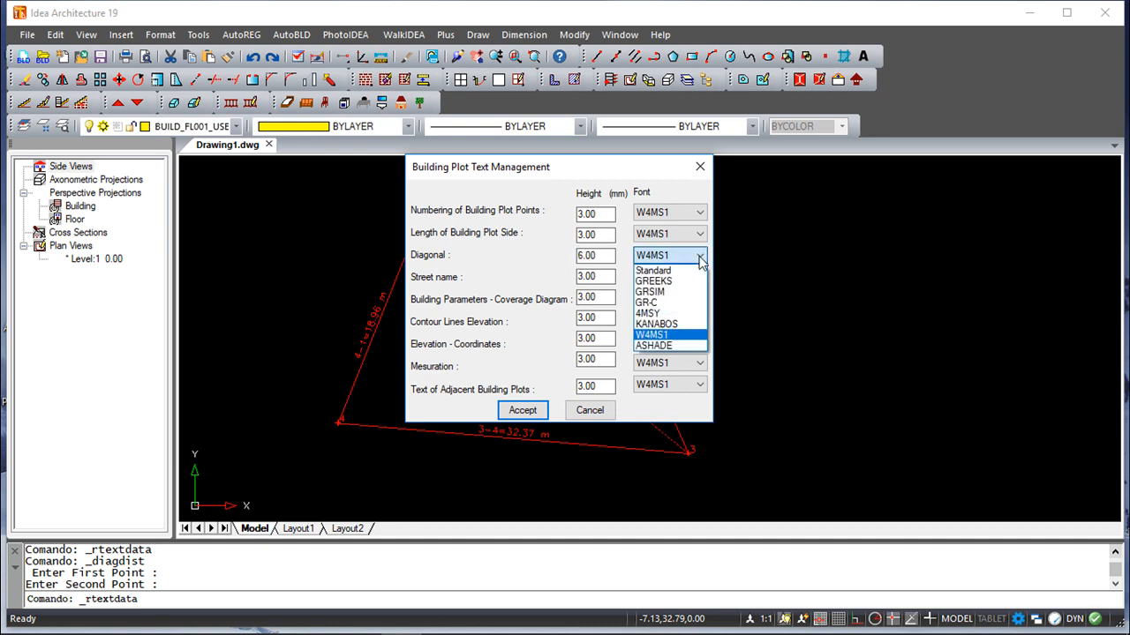
{"action": "left_click", "coordinate": [663, 314]}
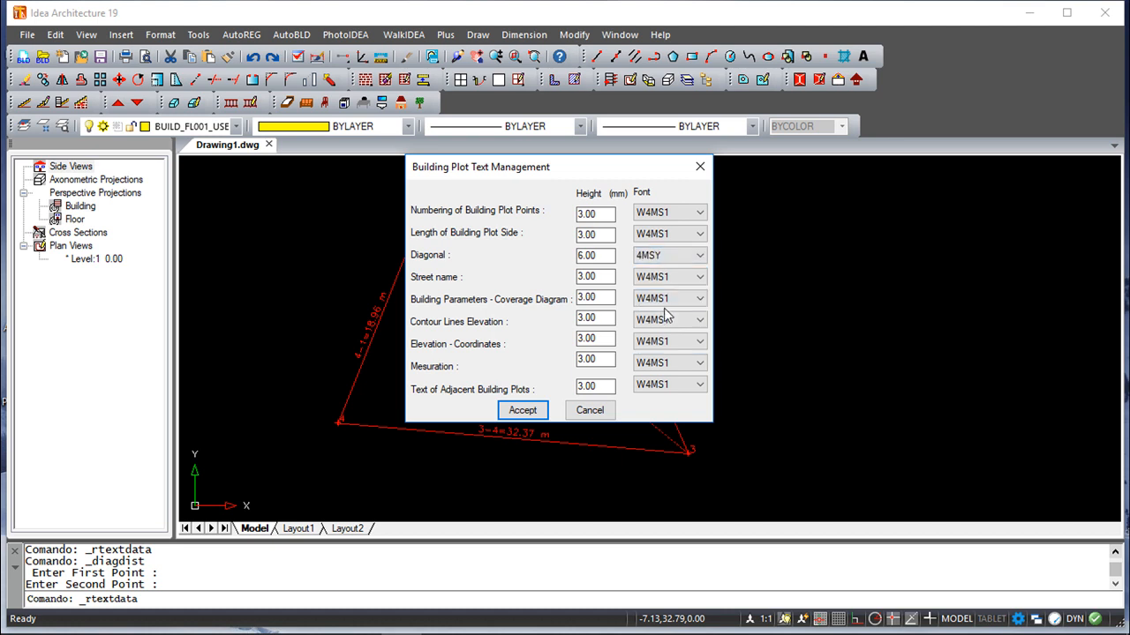
{"action": "left_click", "coordinate": [522, 410]}
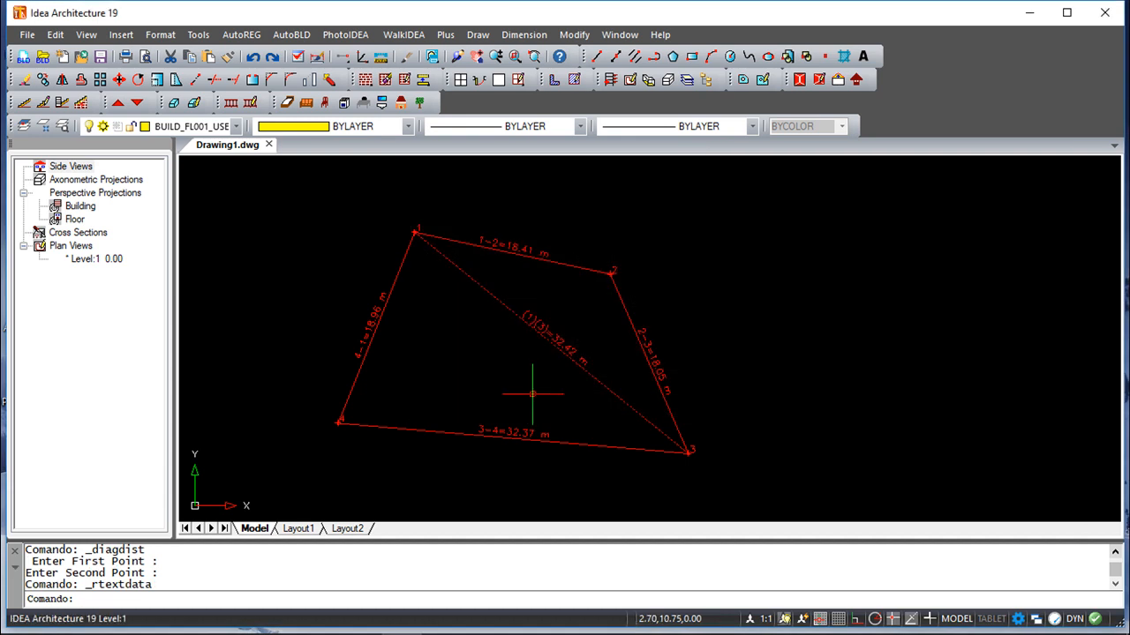
{"action": "left_click", "coordinate": [248, 39]}
{"action": "left_click", "coordinate": [281, 341]}
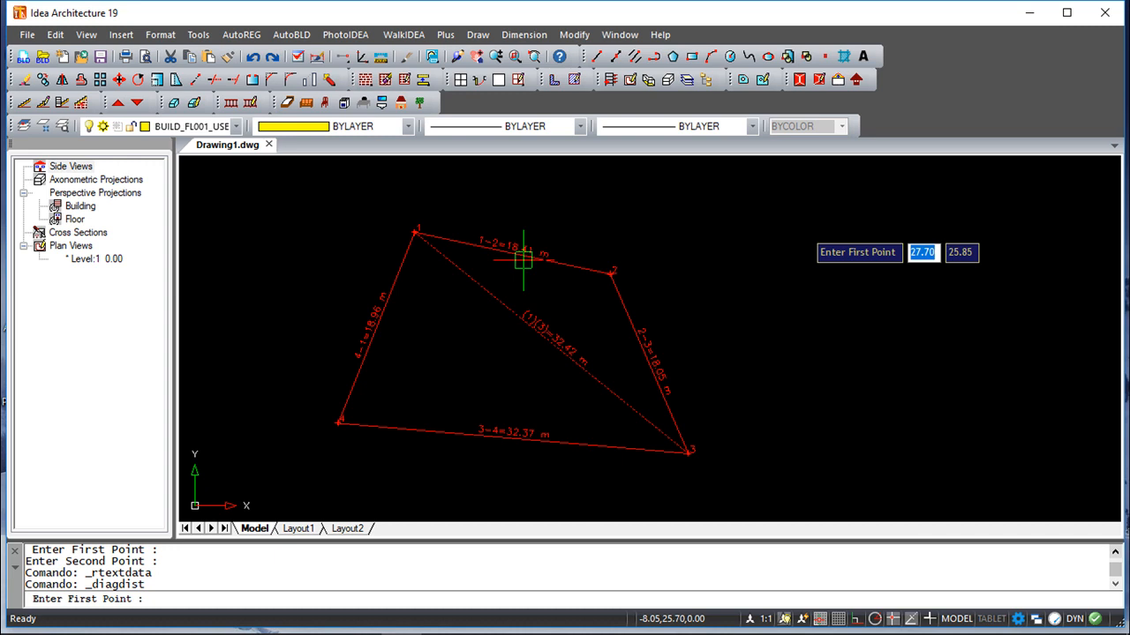
{"action": "key", "text": "Escape"}
{"action": "key", "text": "Escape"}
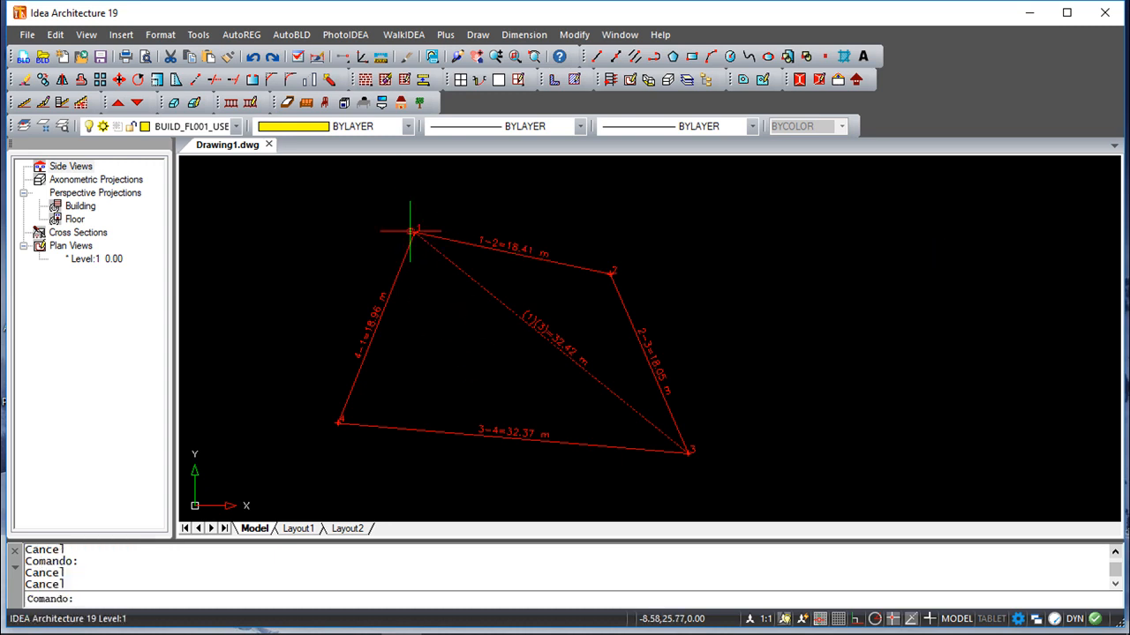
Step: Draw the diagonal from point 1 to point 3 again with the new text settings
{"action": "key", "text": "Return"}
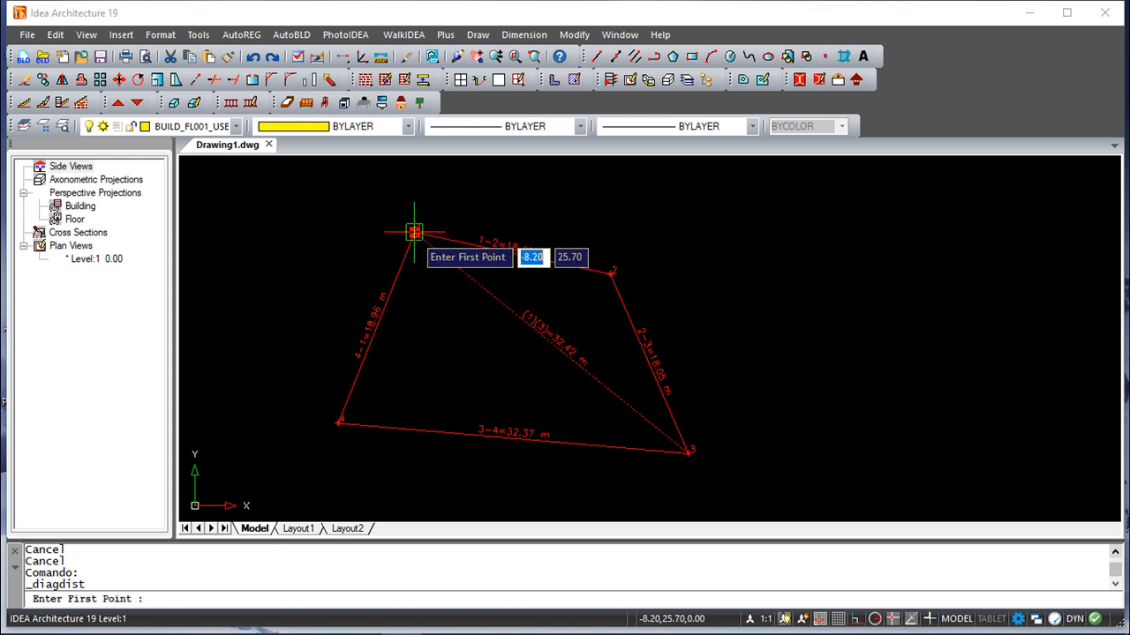
{"action": "left_click", "coordinate": [415, 232]}
{"action": "left_click", "coordinate": [687, 450]}
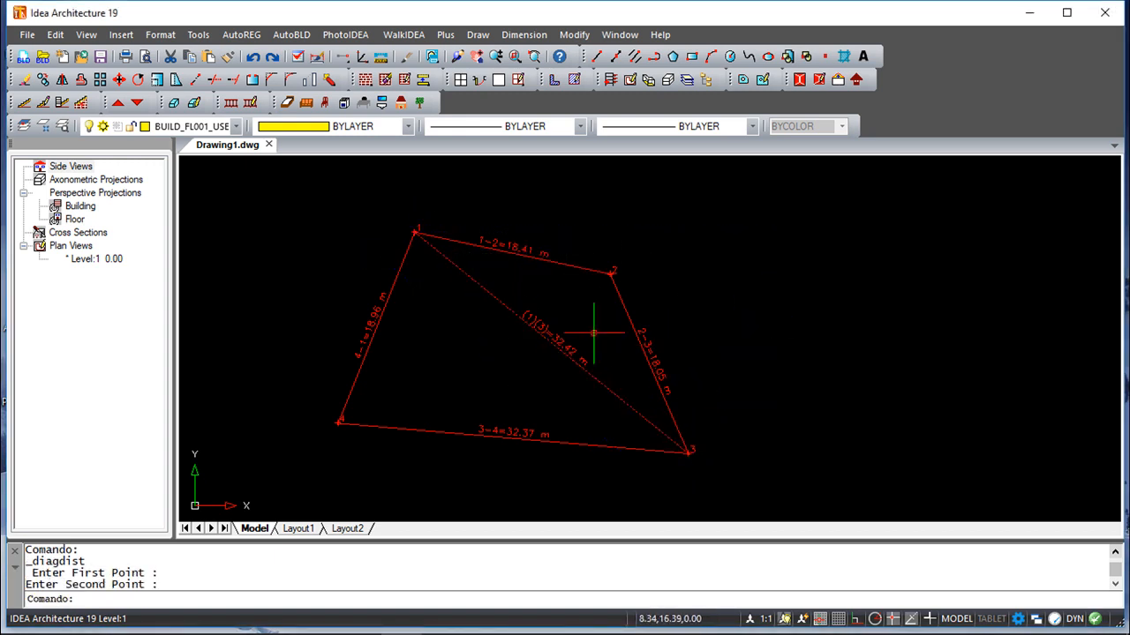
Step: Draw another diagonal from plot point 1 to point 3 over the existing one
{"action": "left_click", "coordinate": [241, 35]}
{"action": "left_click", "coordinate": [314, 341]}
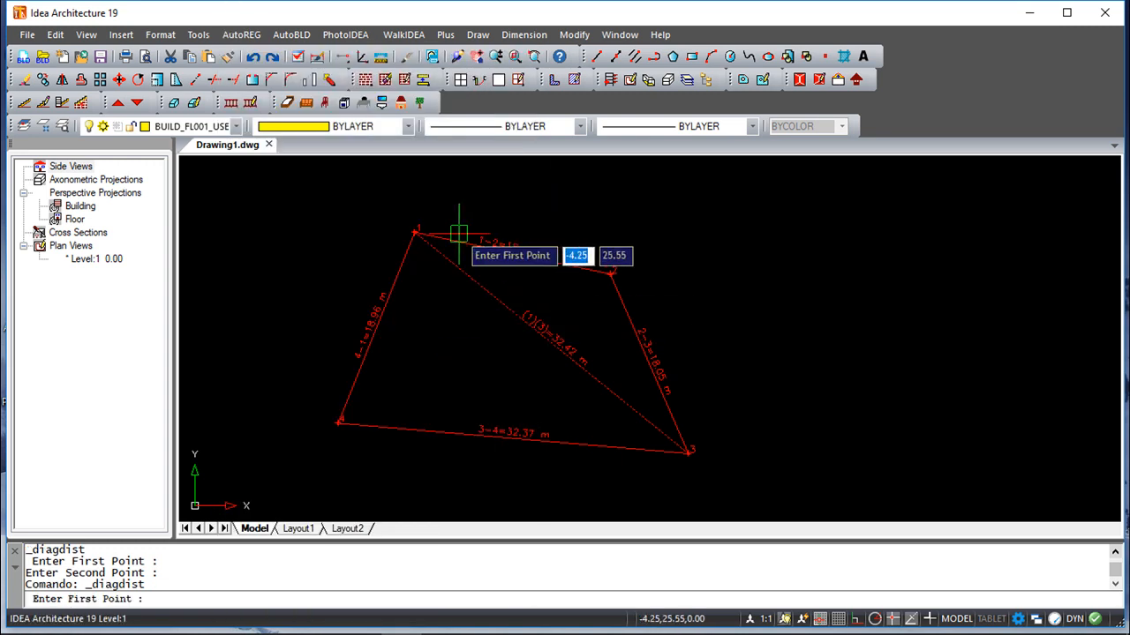
{"action": "left_click", "coordinate": [415, 232]}
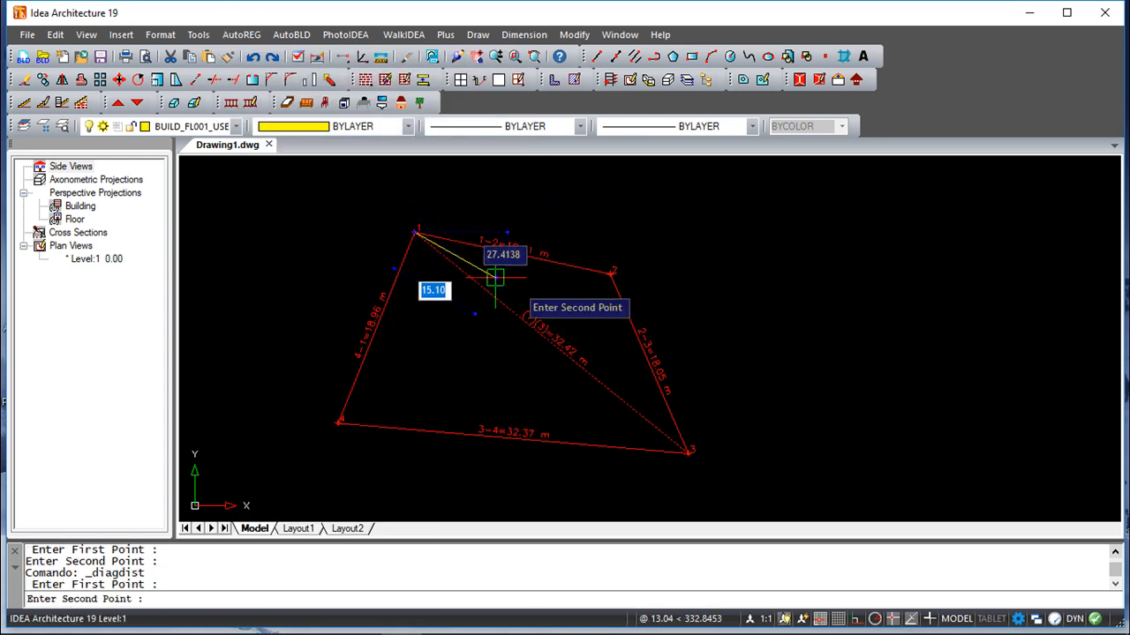
{"action": "left_click", "coordinate": [688, 452]}
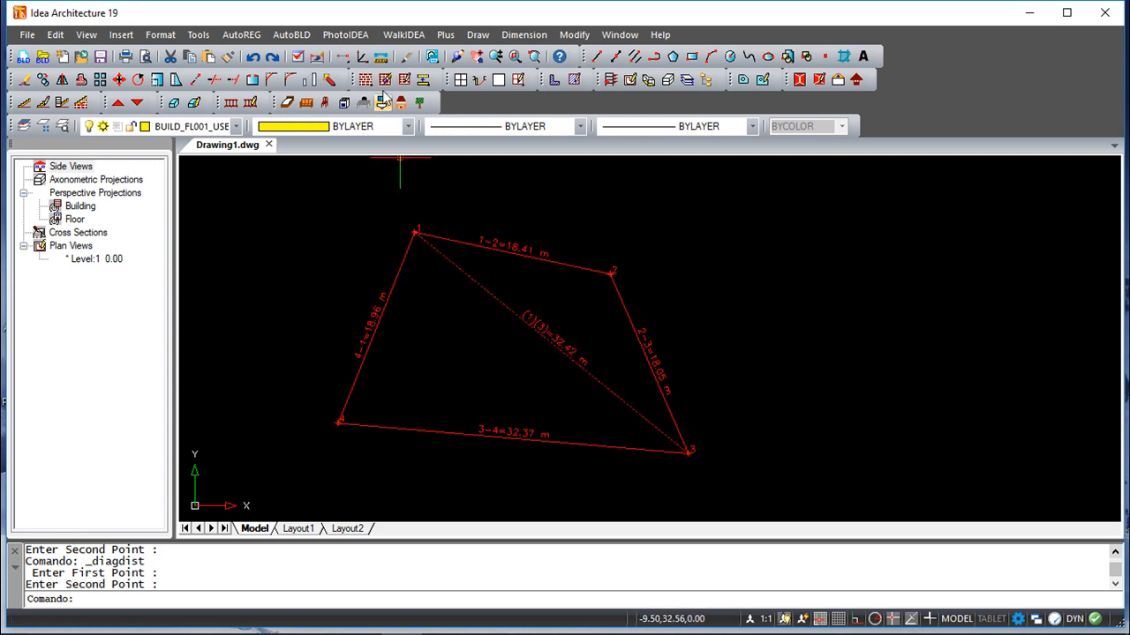
Step: Set the diagonal text to a height of 6.00 mm and the W4MS1 font in the building plot text parameters
{"action": "left_click", "coordinate": [240, 34]}
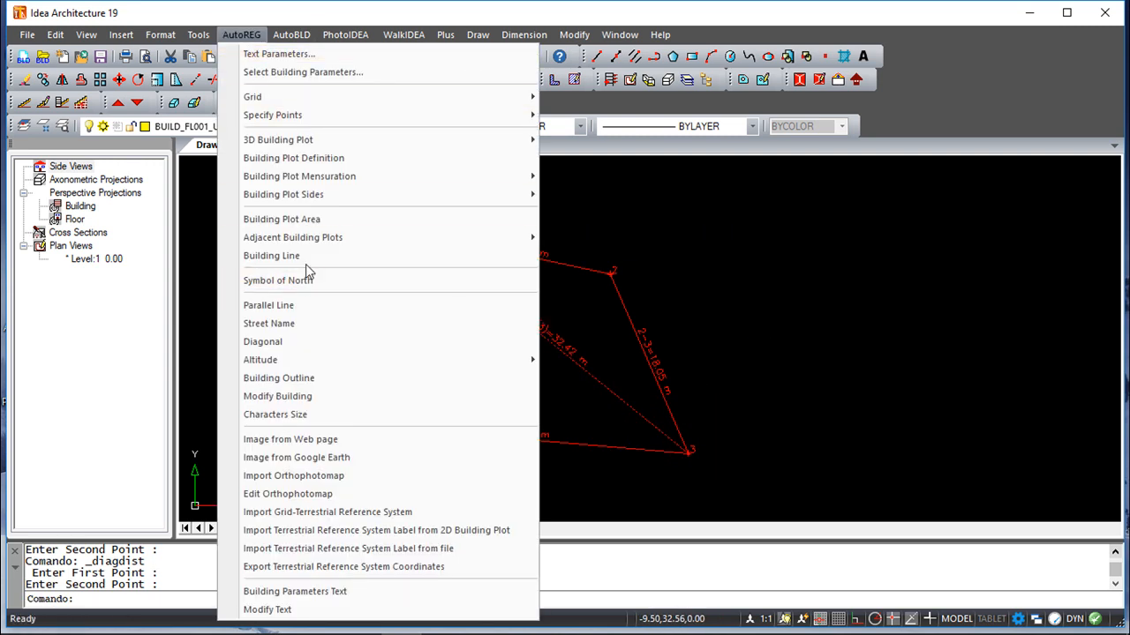
{"action": "left_click", "coordinate": [265, 54]}
{"action": "left_click", "coordinate": [586, 256]}
{"action": "key", "text": "BackSpace"}
{"action": "type", "text": "6"}
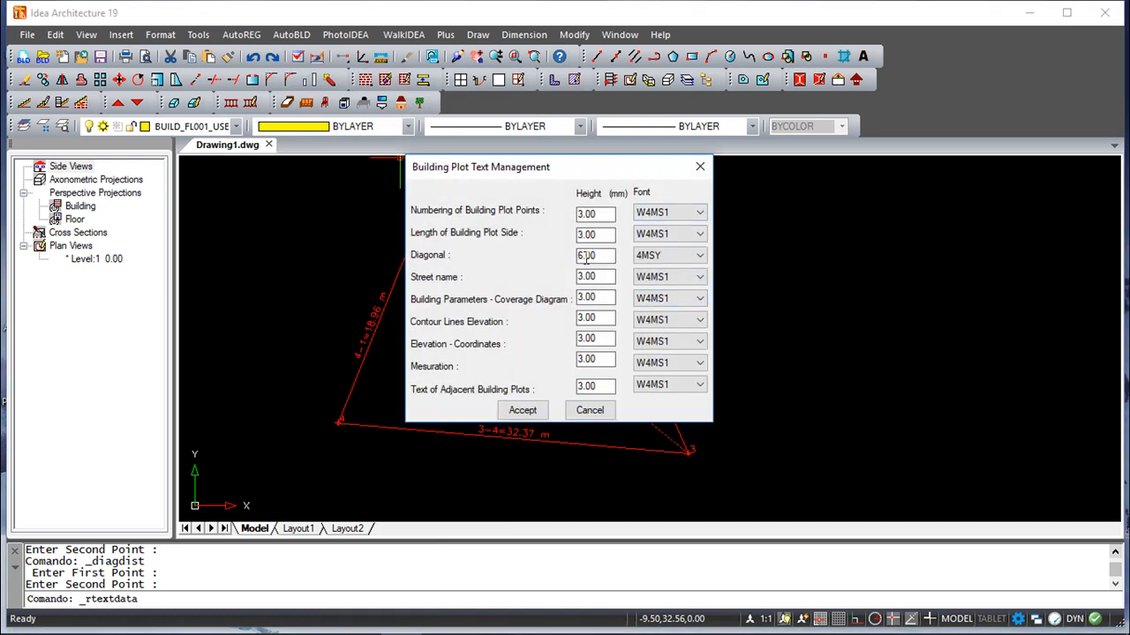
{"action": "left_click", "coordinate": [697, 256]}
{"action": "left_click", "coordinate": [666, 335]}
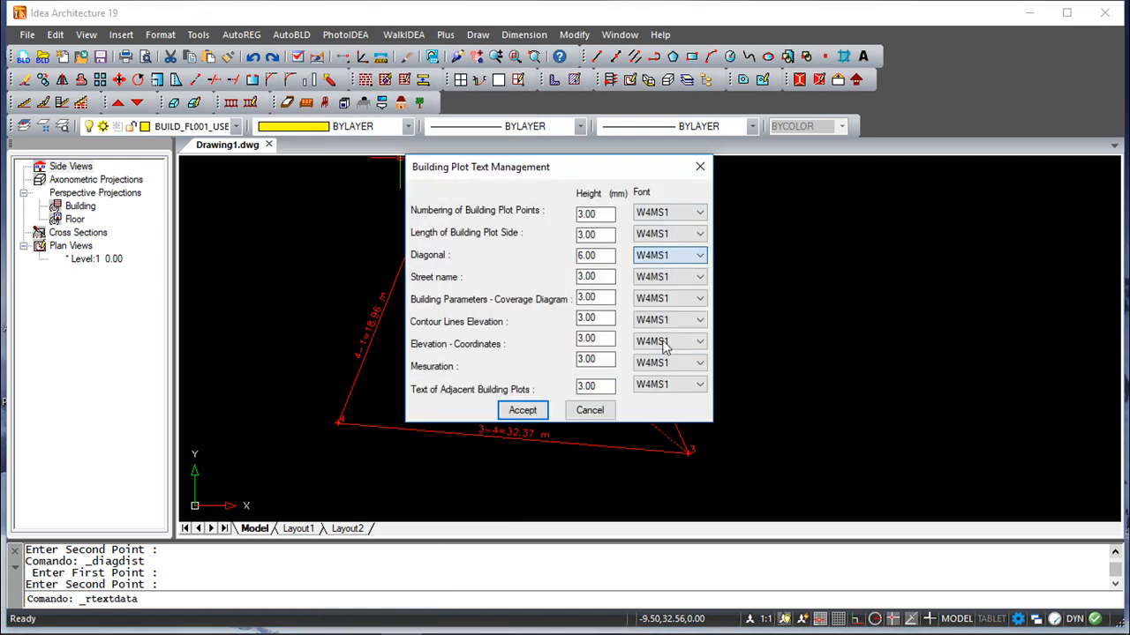
{"action": "left_click", "coordinate": [523, 410]}
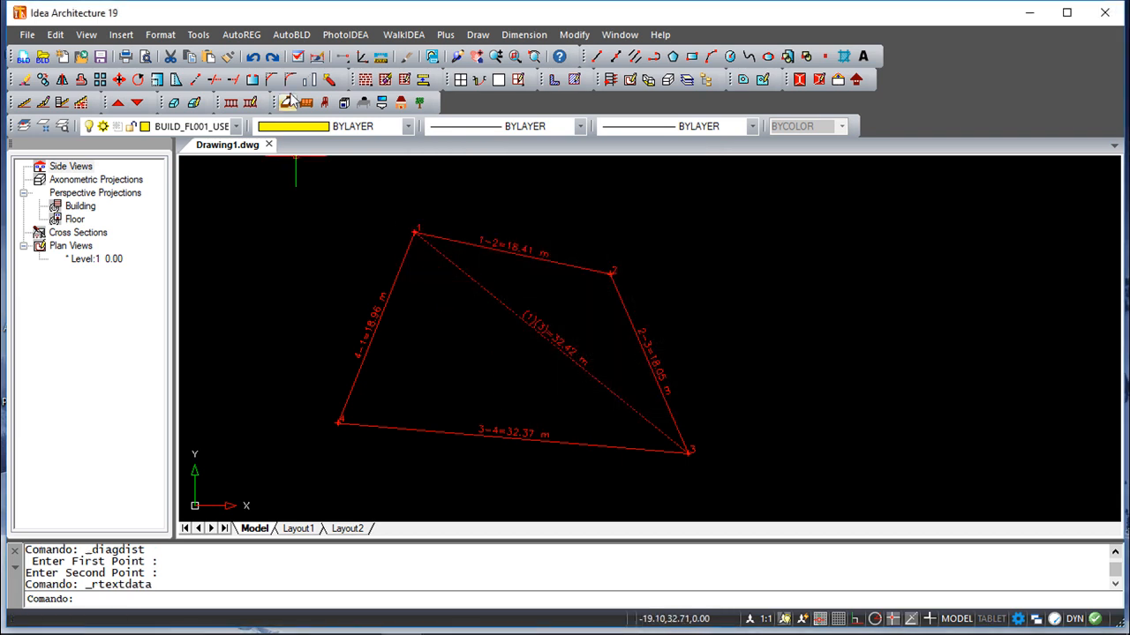
Step: Delete the overlapping diagonals and their labels between plot points 1 and 3
{"action": "left_click", "coordinate": [241, 34]}
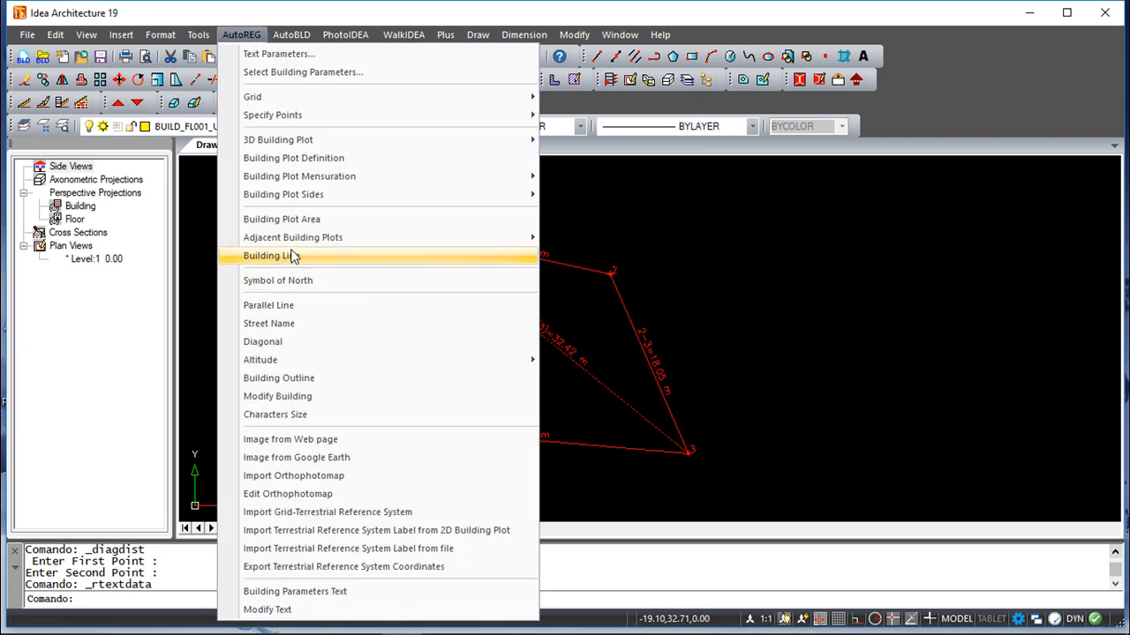
{"action": "key", "text": "Escape"}
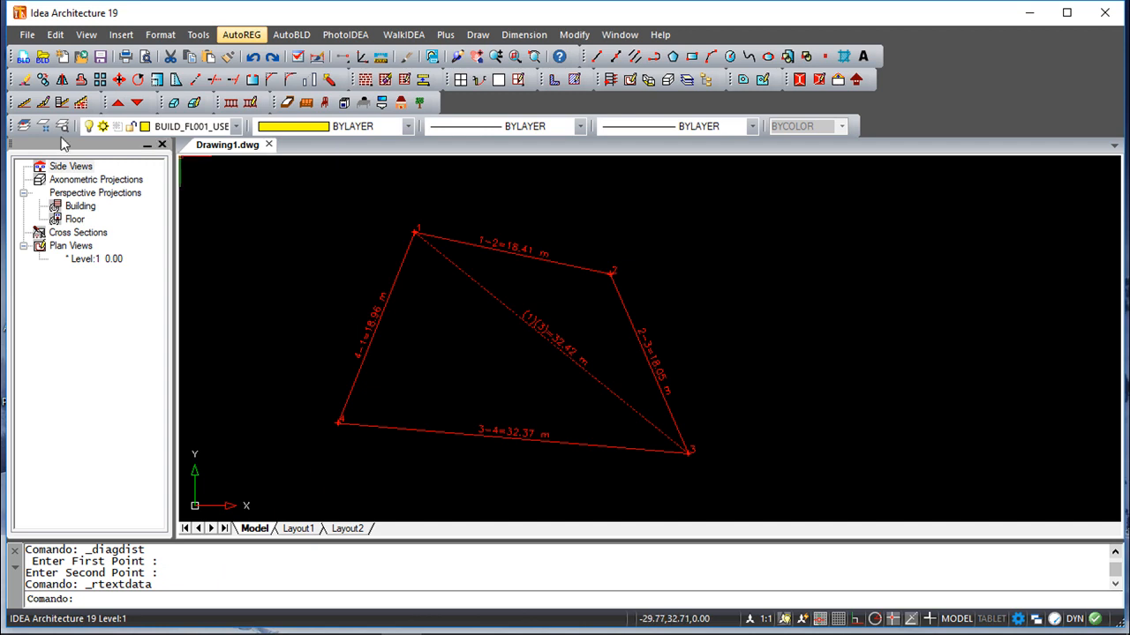
{"action": "left_click", "coordinate": [560, 325]}
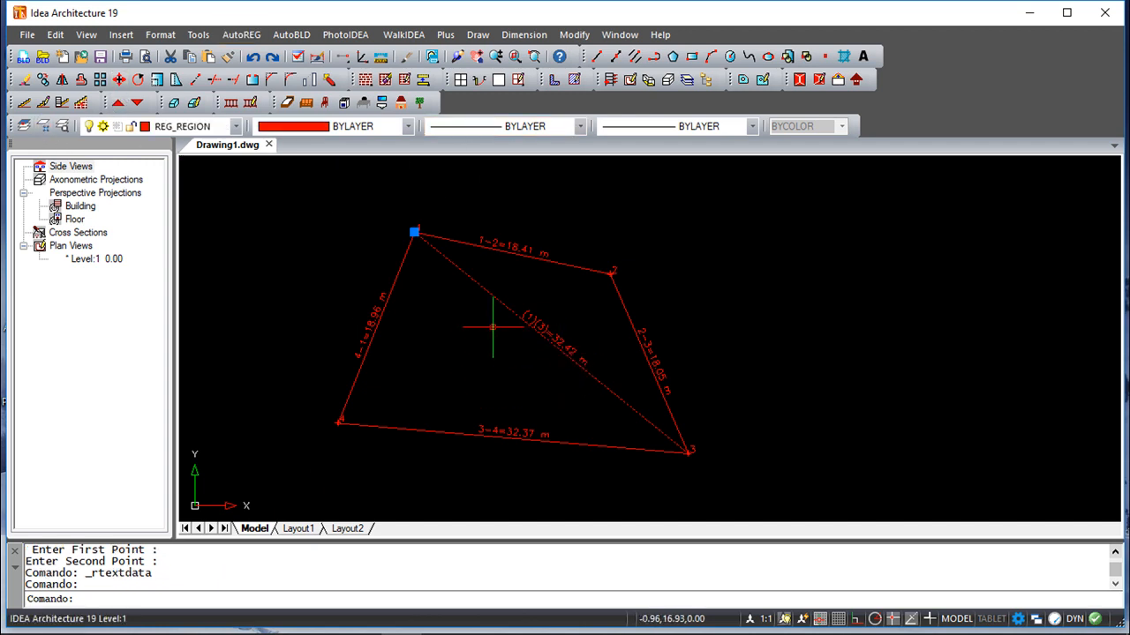
{"action": "key", "text": "Escape"}
{"action": "left_click", "coordinate": [594, 322]}
{"action": "left_click", "coordinate": [500, 360]}
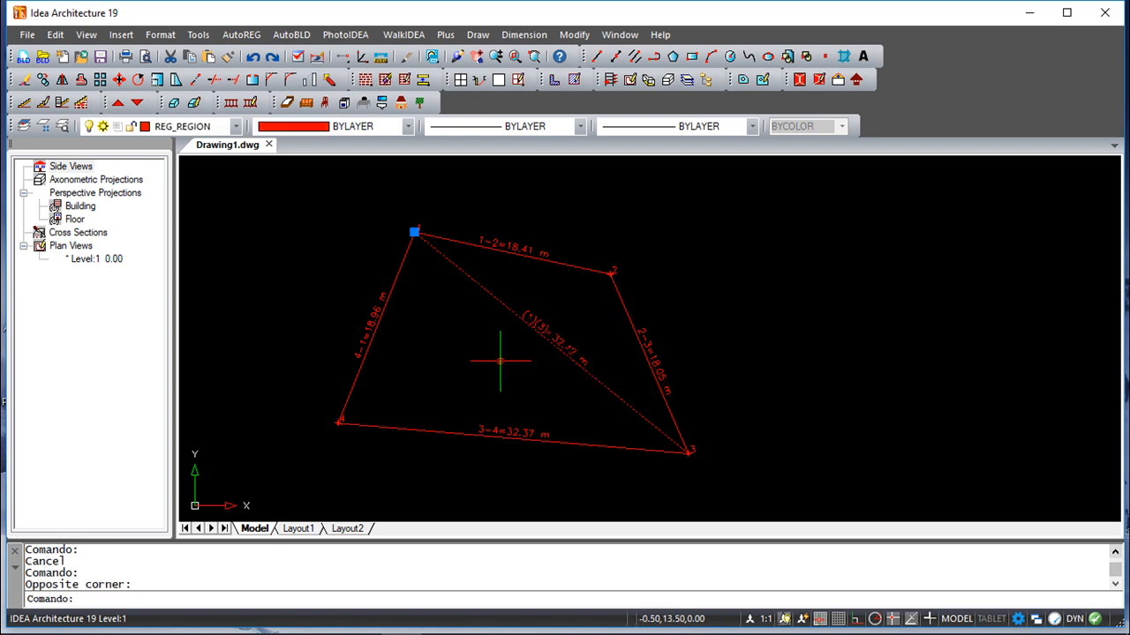
{"action": "key", "text": "Delete"}
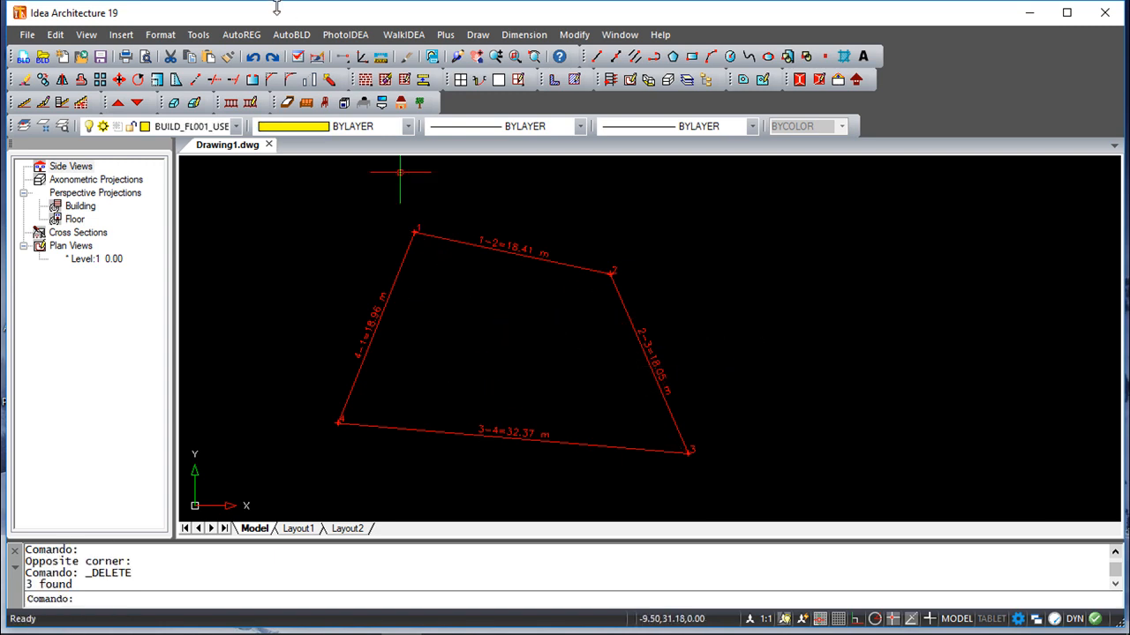
Step: Draw a new plot diagonal from point 1 to point 3
{"action": "left_click", "coordinate": [241, 34]}
{"action": "left_click", "coordinate": [284, 344]}
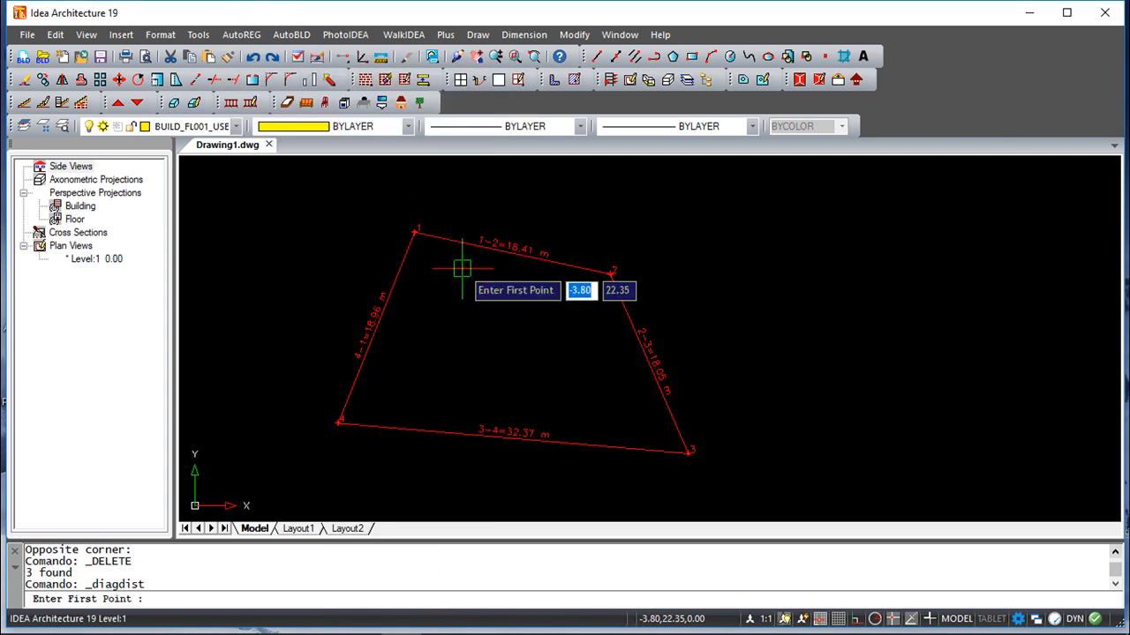
{"action": "left_click", "coordinate": [412, 233]}
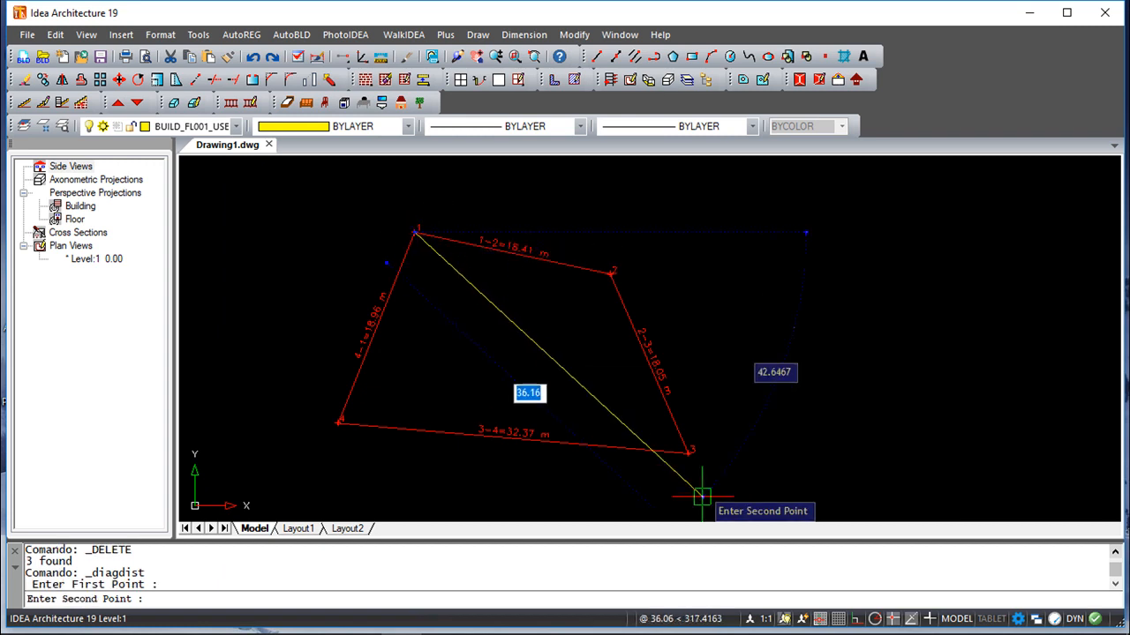
{"action": "left_click", "coordinate": [687, 453]}
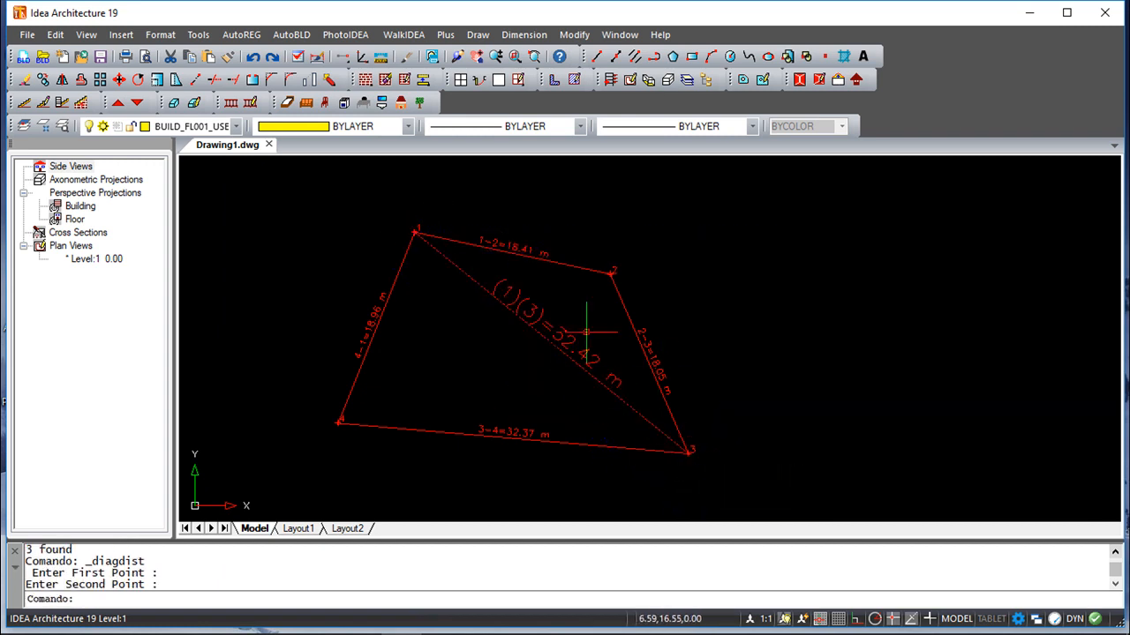
Step: Examine the diagonal's label up close and review the building plot text parameters without changing them
{"action": "scroll", "coordinate": [549, 322], "scroll_direction": "up", "scroll_amount": 2}
{"action": "scroll", "coordinate": [551, 333], "scroll_direction": "down", "scroll_amount": 2}
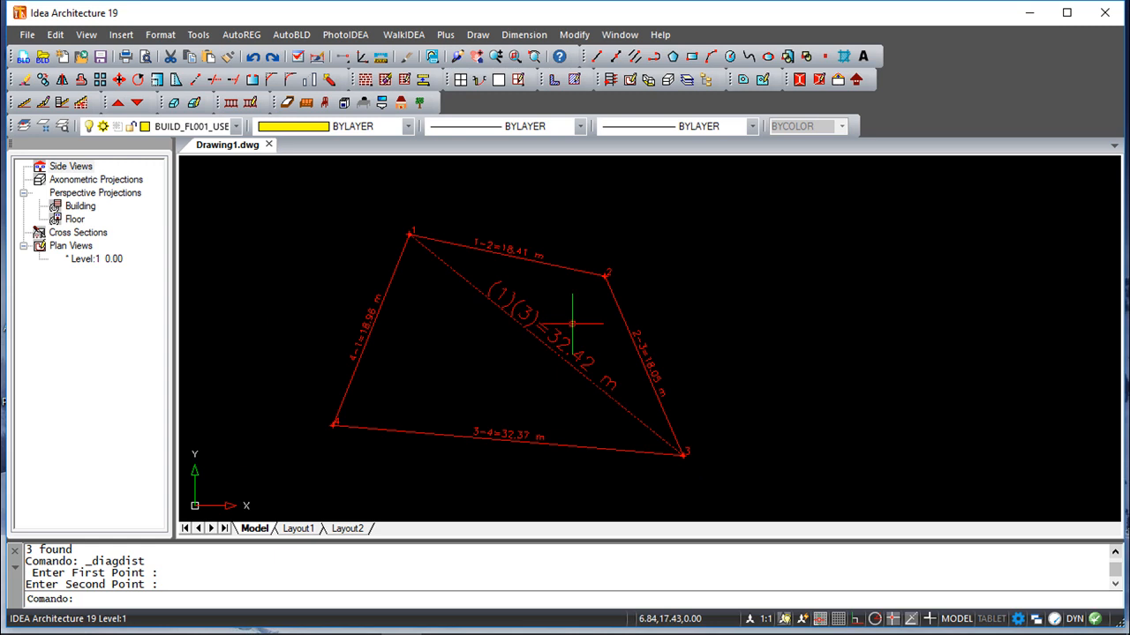
{"action": "scroll", "coordinate": [574, 322], "scroll_direction": "up", "scroll_amount": 2}
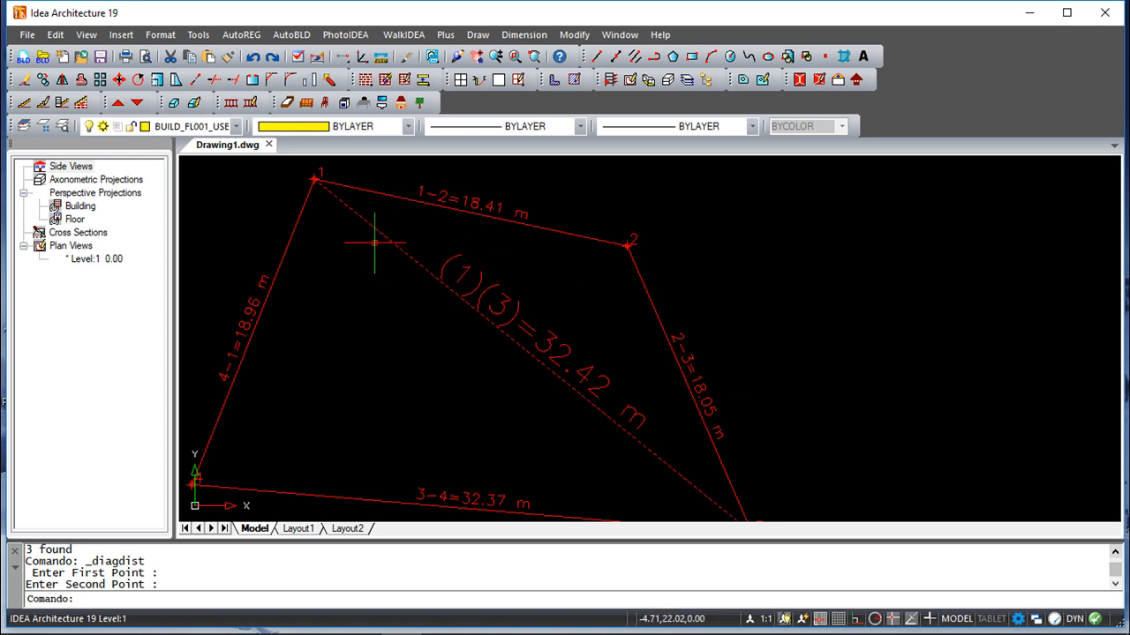
{"action": "left_click", "coordinate": [241, 34]}
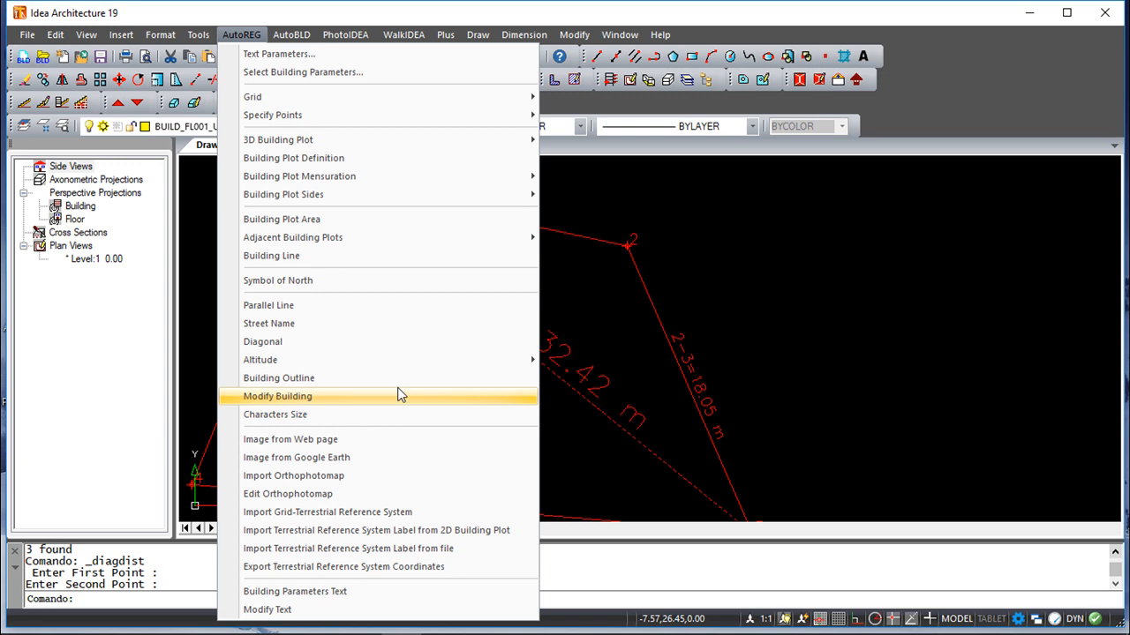
{"action": "left_click", "coordinate": [277, 54]}
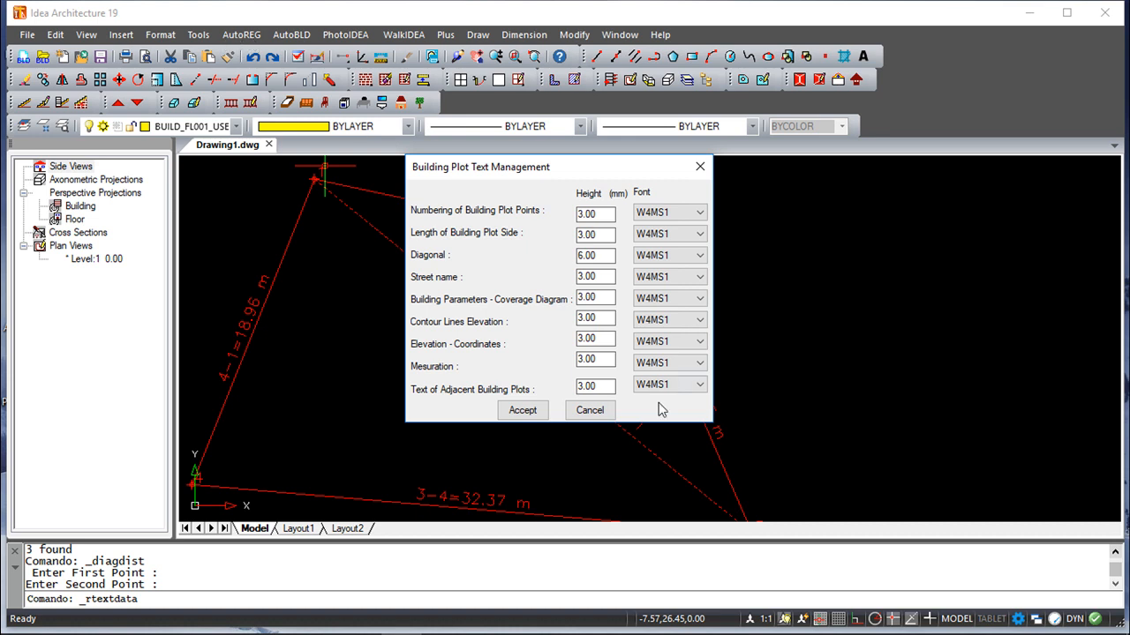
{"action": "left_click", "coordinate": [589, 410]}
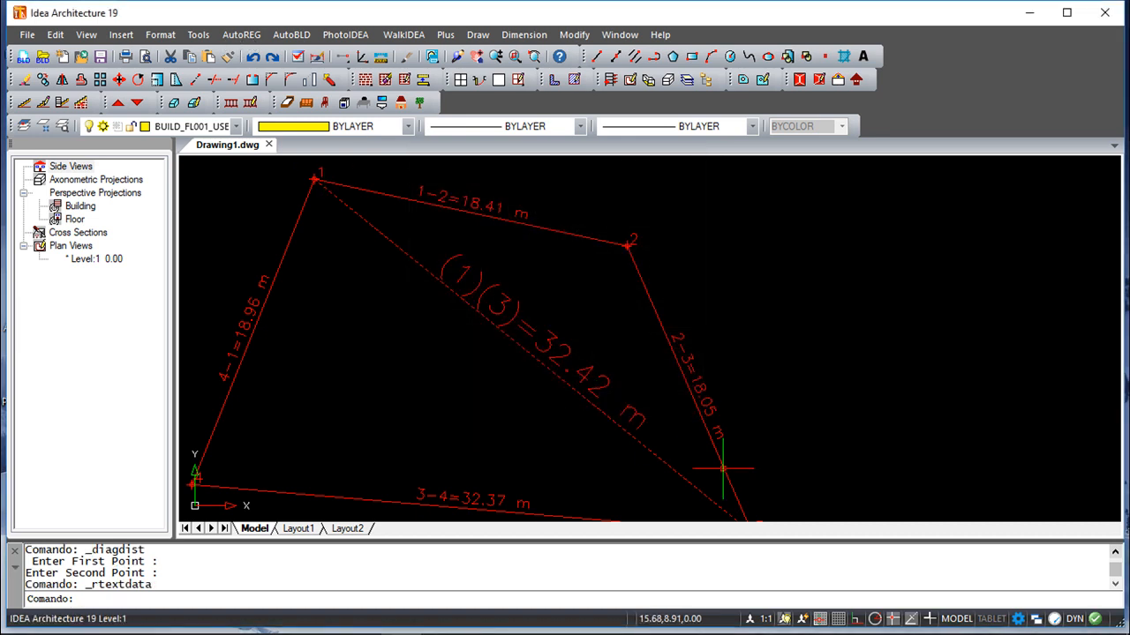
{"action": "scroll", "coordinate": [641, 434], "scroll_direction": "down", "scroll_amount": 2}
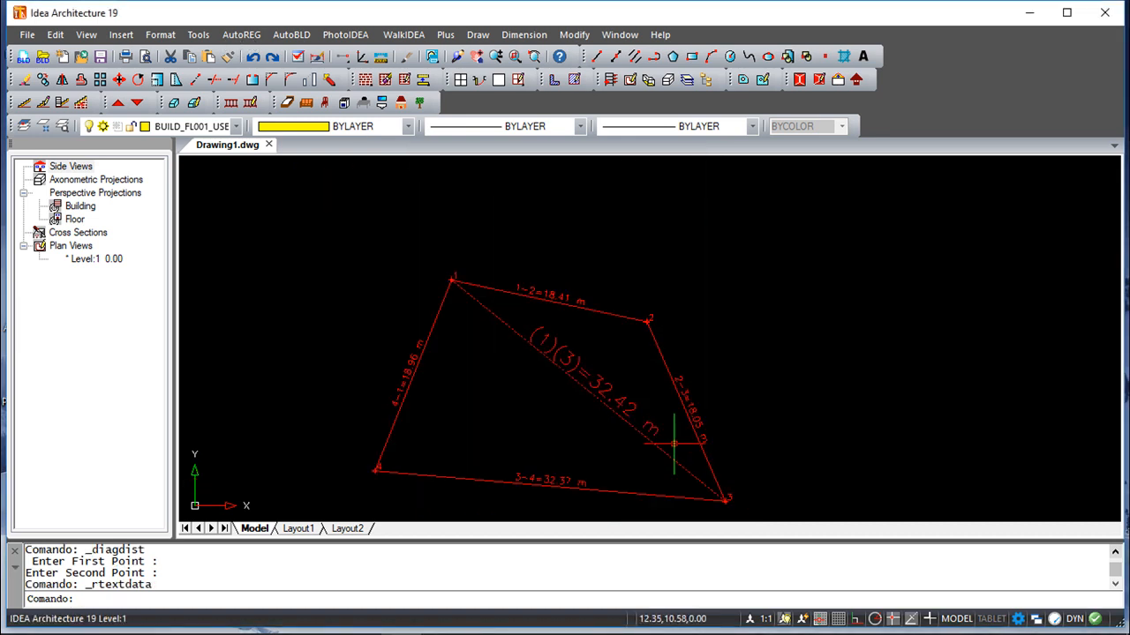